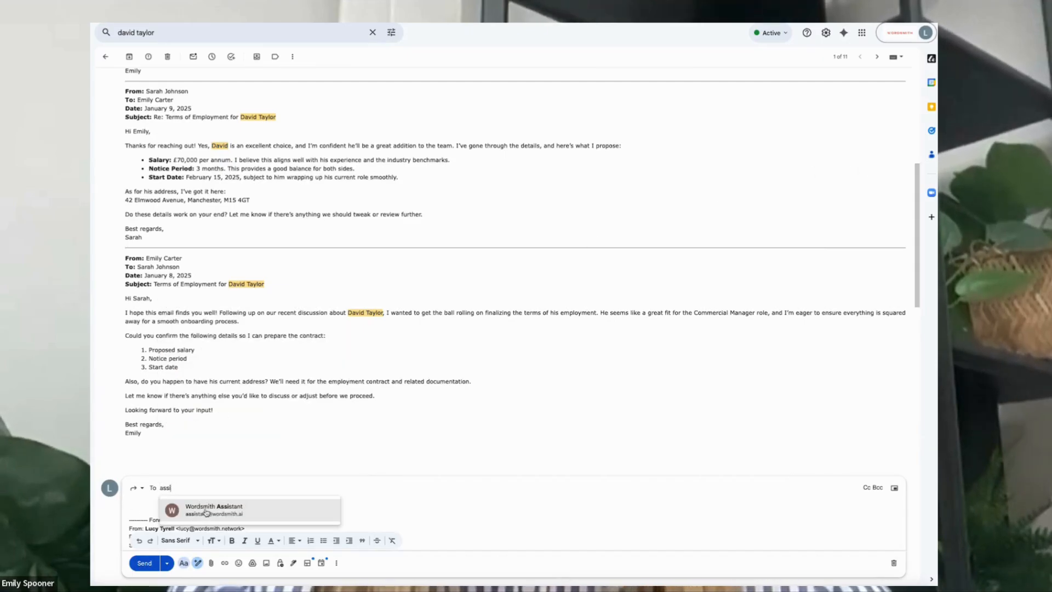
# Address the forwarded email thread to Wordsmith Assistant.
pyautogui.press('Return')
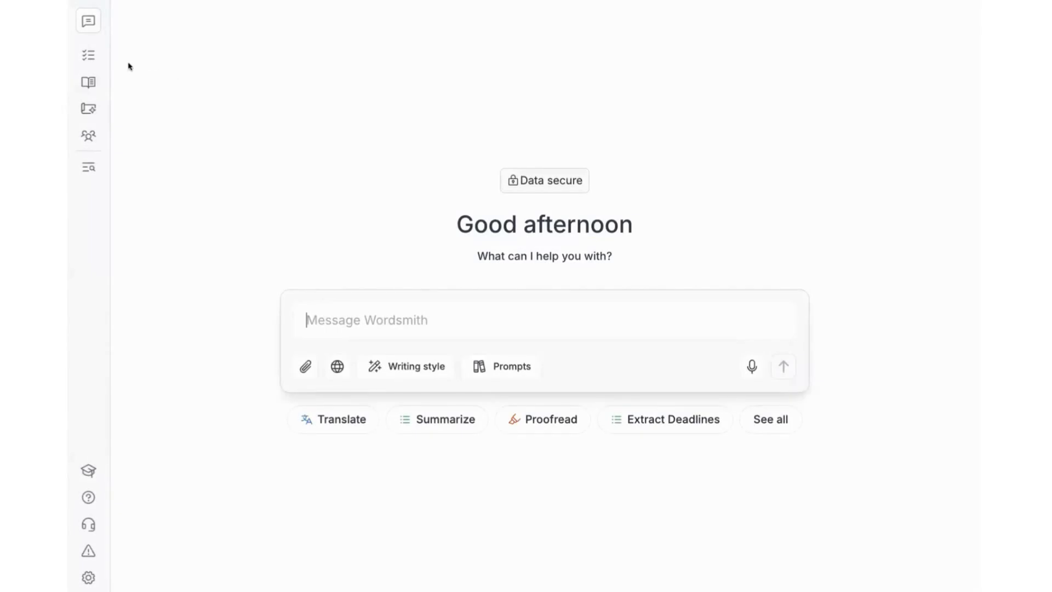
# Switch to Wordsmith and create a new blueprint from an uploaded employment agreement document.
pyautogui.click(88, 26)
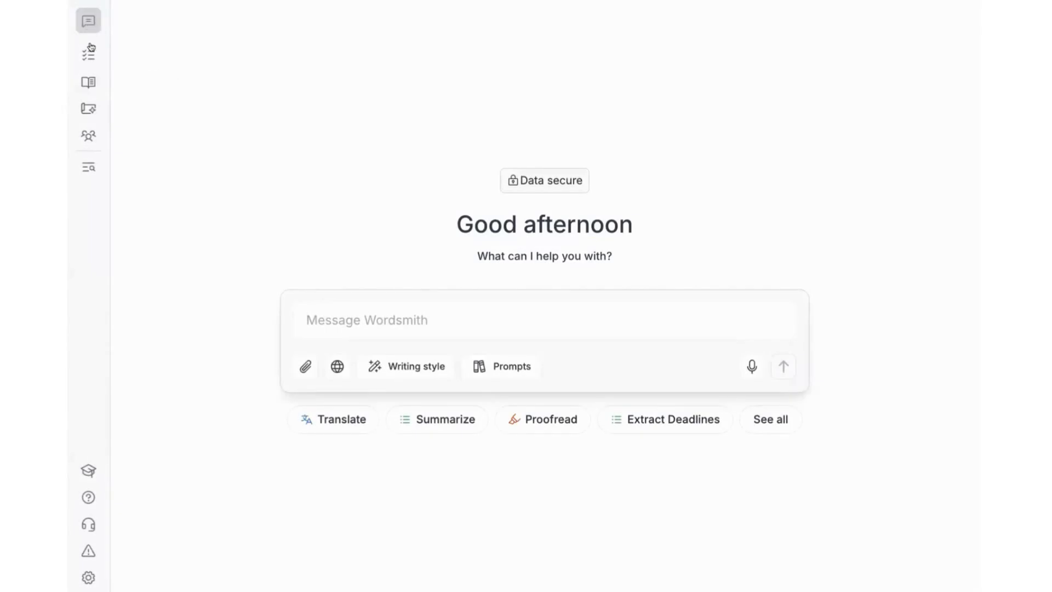
pyautogui.click(87, 110)
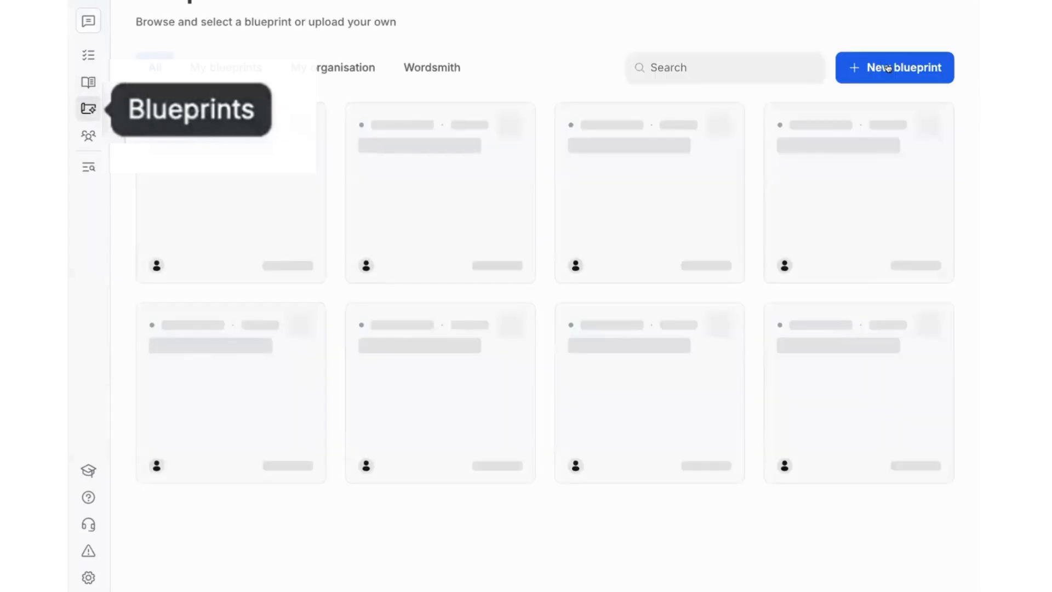
pyautogui.click(887, 67)
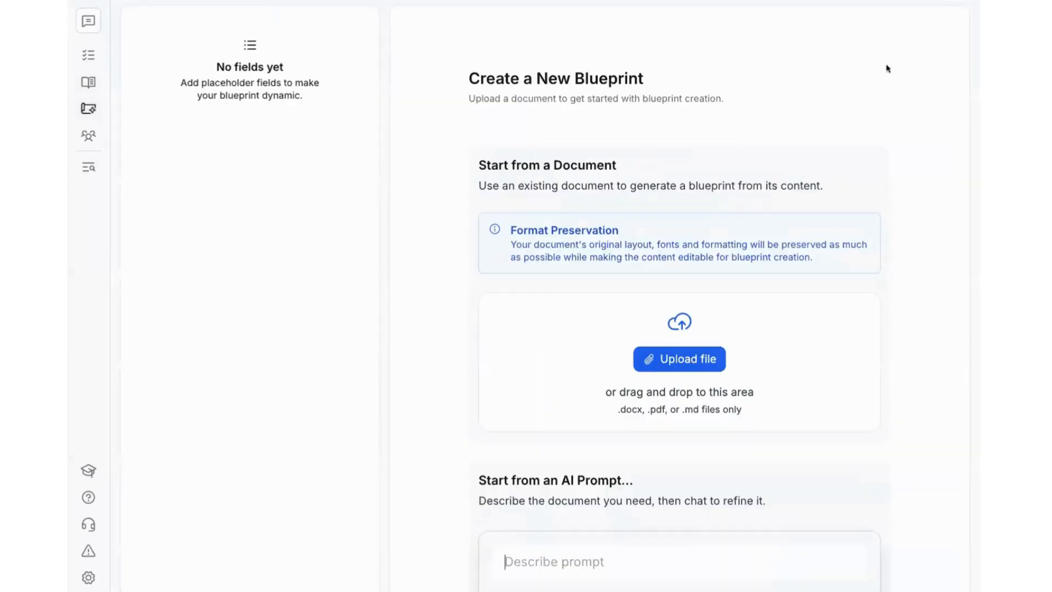
pyautogui.click(680, 359)
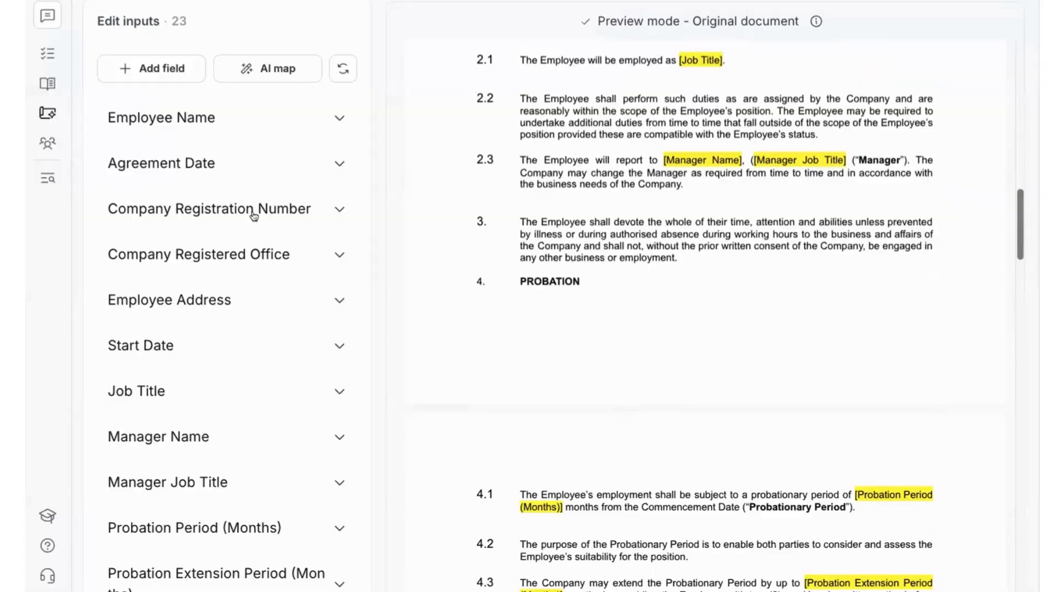
# Look through the blueprint's input fields and open the settings of the Employee Name field.
pyautogui.scroll(-3, 253, 214)
pyautogui.scroll(-2, 253, 215)
pyautogui.scroll(-1, 253, 215)
pyautogui.scroll(5, 256, 216)
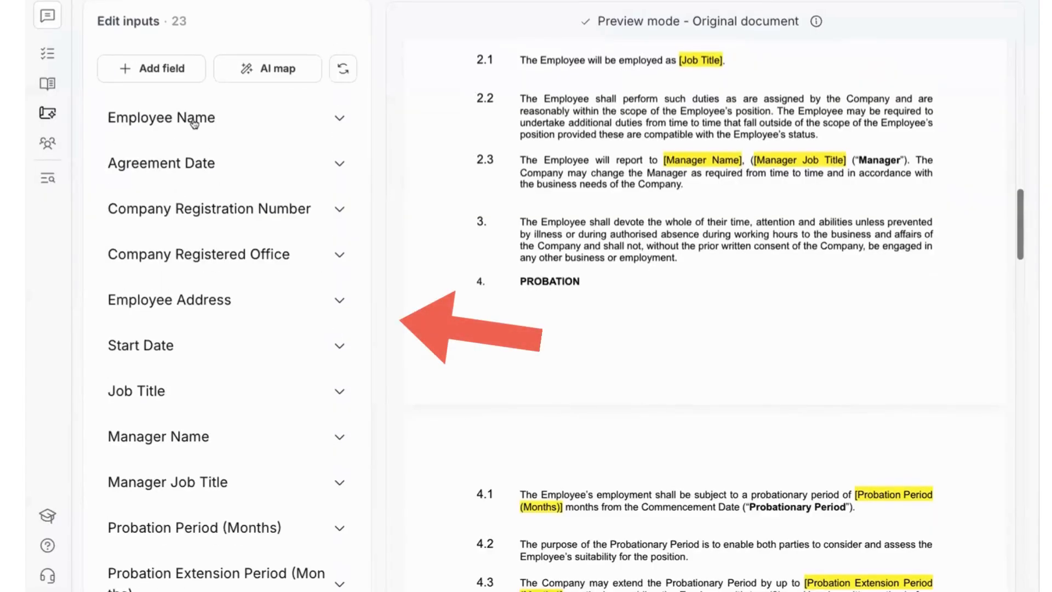
pyautogui.click(211, 119)
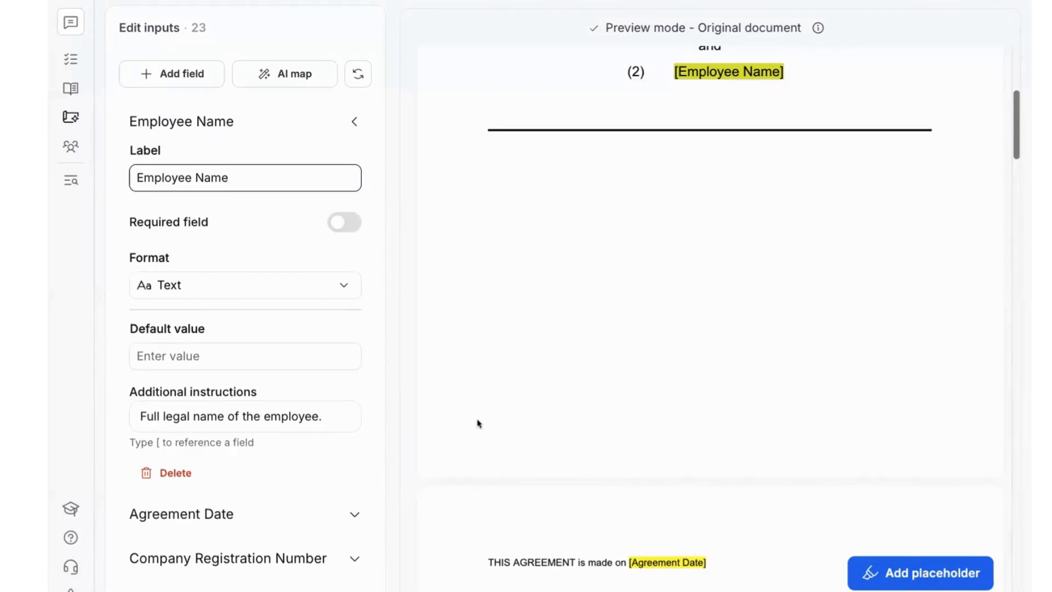
pyautogui.scroll(2, 477, 422)
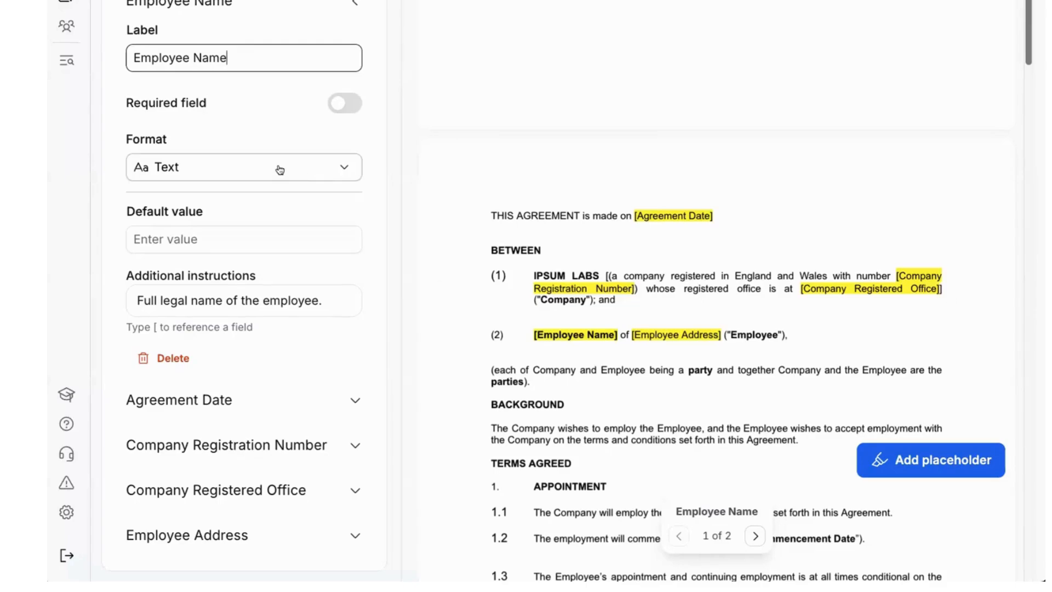
# Change the format of the Company Registration Number field to Dropdown.
pyautogui.scroll(-2, 241, 263)
pyautogui.click(202, 370)
pyautogui.scroll(-2, 277, 160)
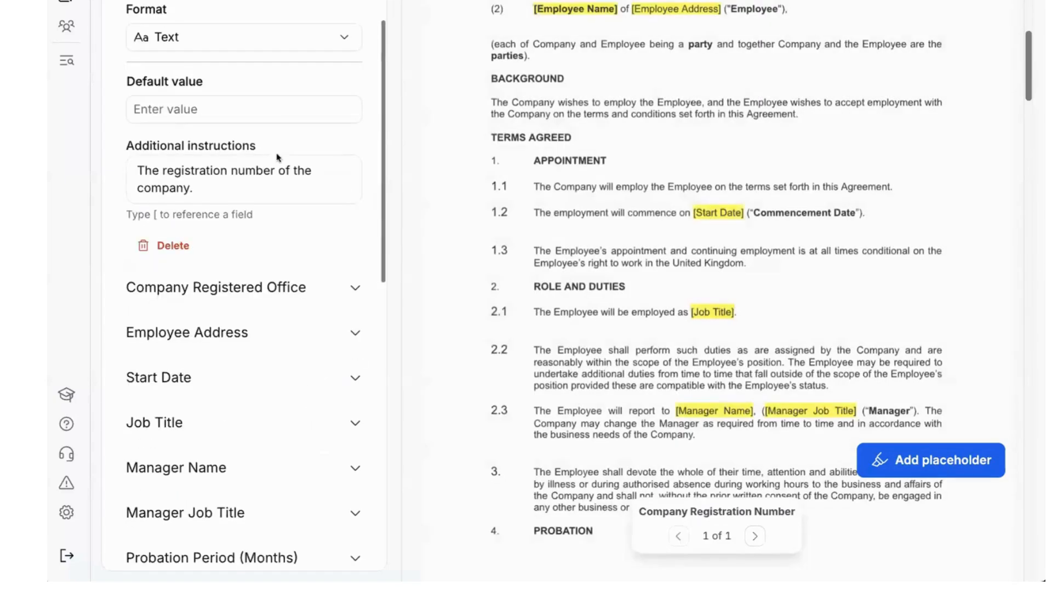
pyautogui.scroll(1, 244, 48)
pyautogui.scroll(1, 244, 49)
pyautogui.click(230, 117)
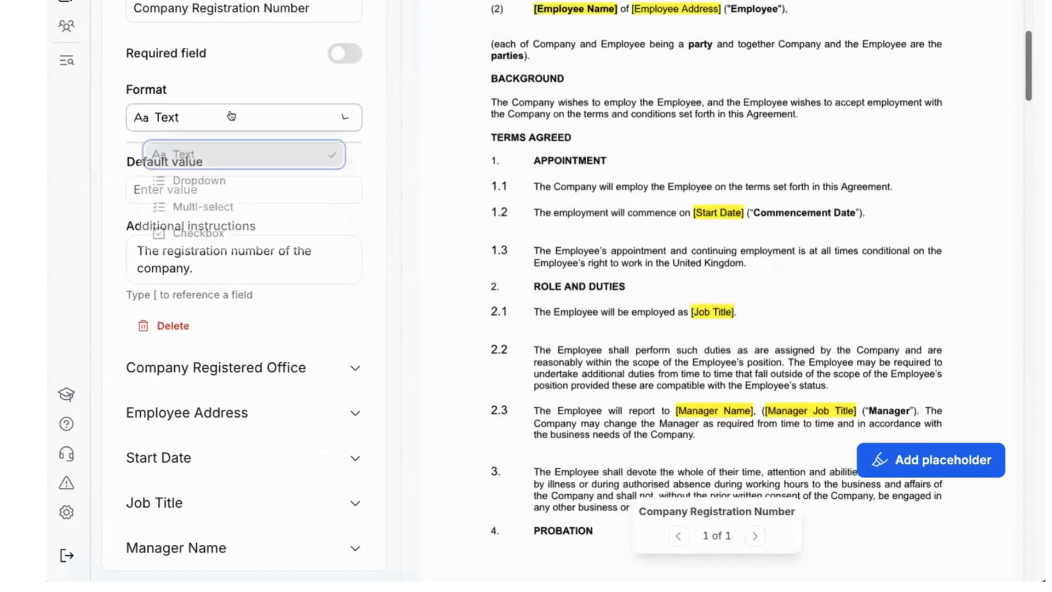
pyautogui.click(178, 186)
# Give the Company Registration Number dropdown two options, SC1234567 and 123456789.
pyautogui.click(190, 157)
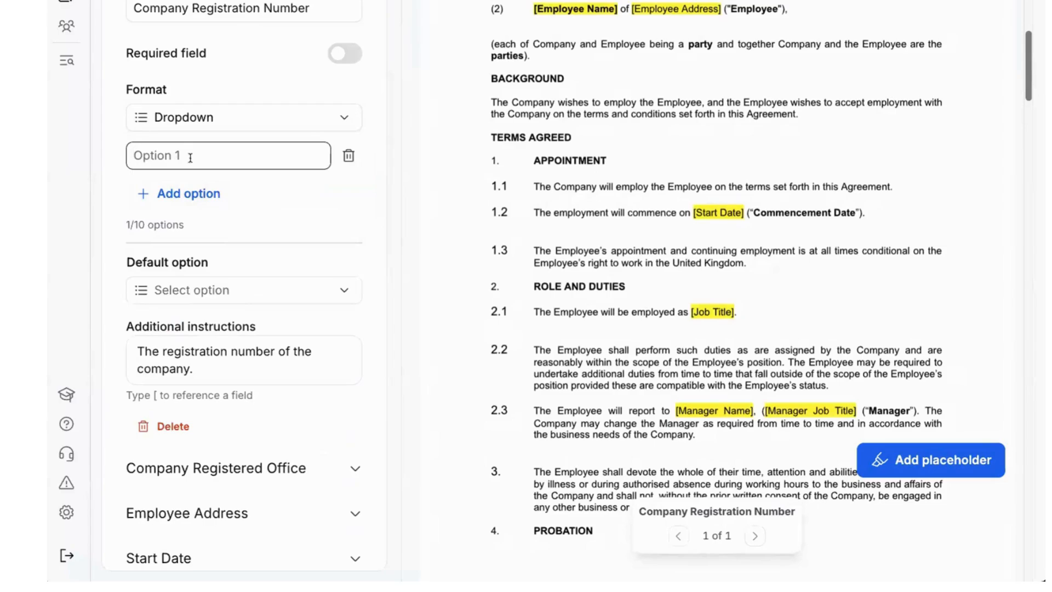
pyautogui.write('SC1234567')
pyautogui.click(182, 192)
pyautogui.write('1234567')
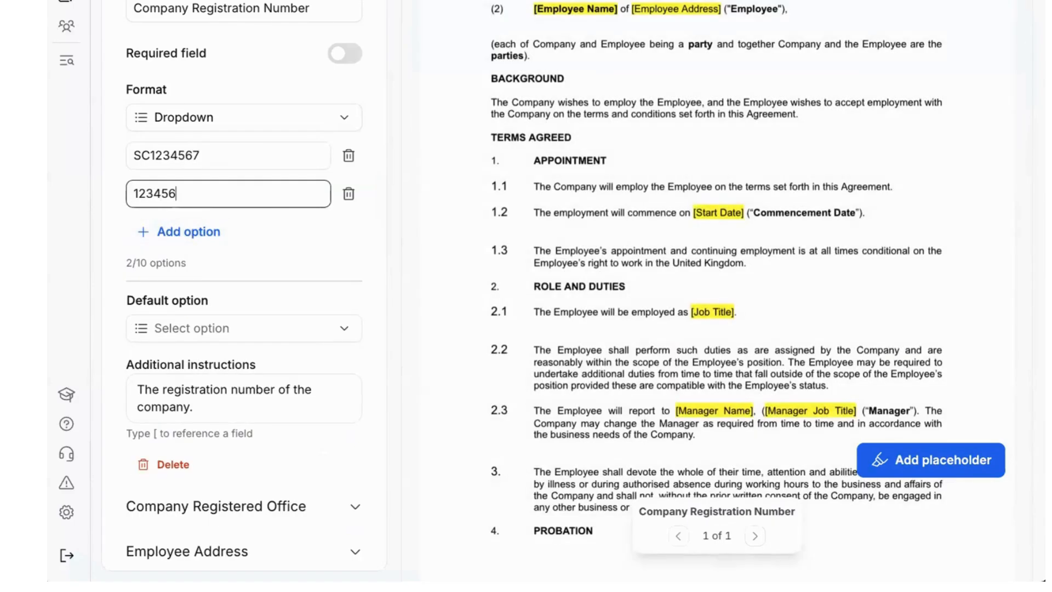
pyautogui.write('89')
# Replace the field's additional instructions with "Select Option 1 if" followed by a reference to the Governing Law field.
pyautogui.click(193, 407)
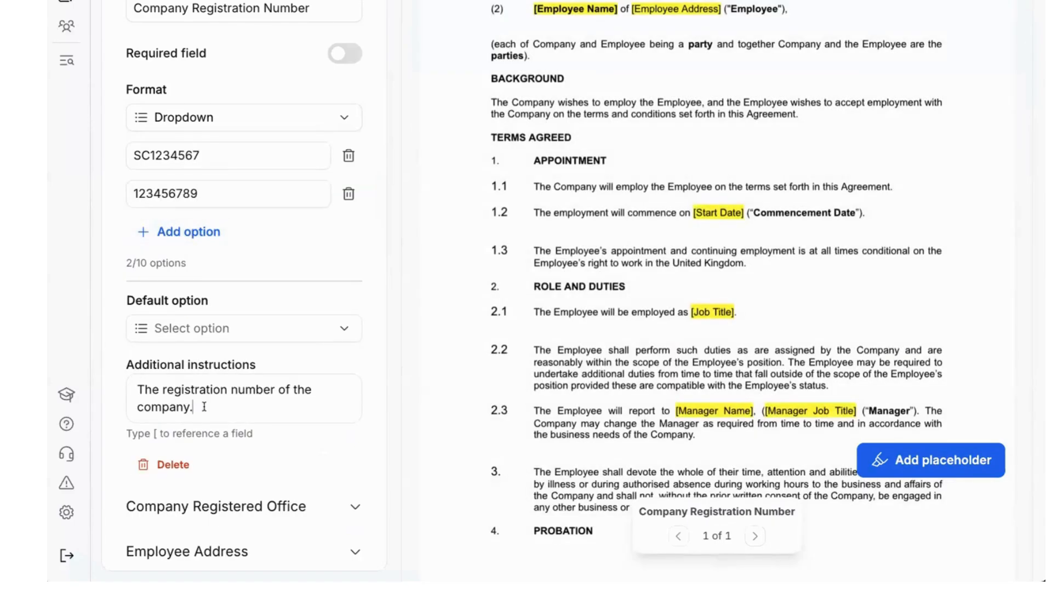
pyautogui.moveTo(258, 365); pyautogui.dragTo(114, 364)
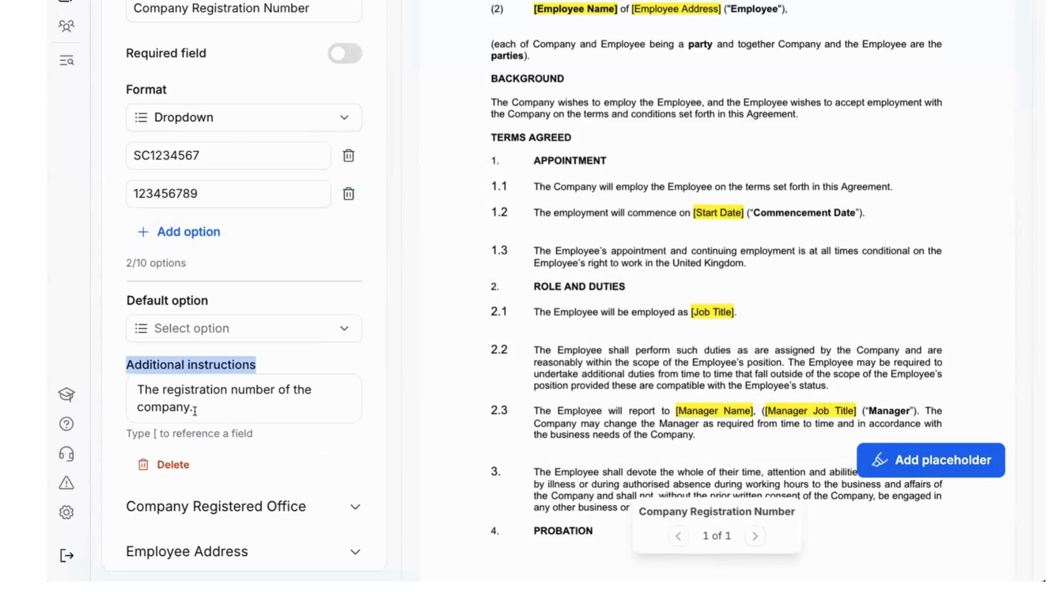
pyautogui.moveTo(194, 408); pyautogui.dragTo(106, 379)
pyautogui.press('BackSpace')
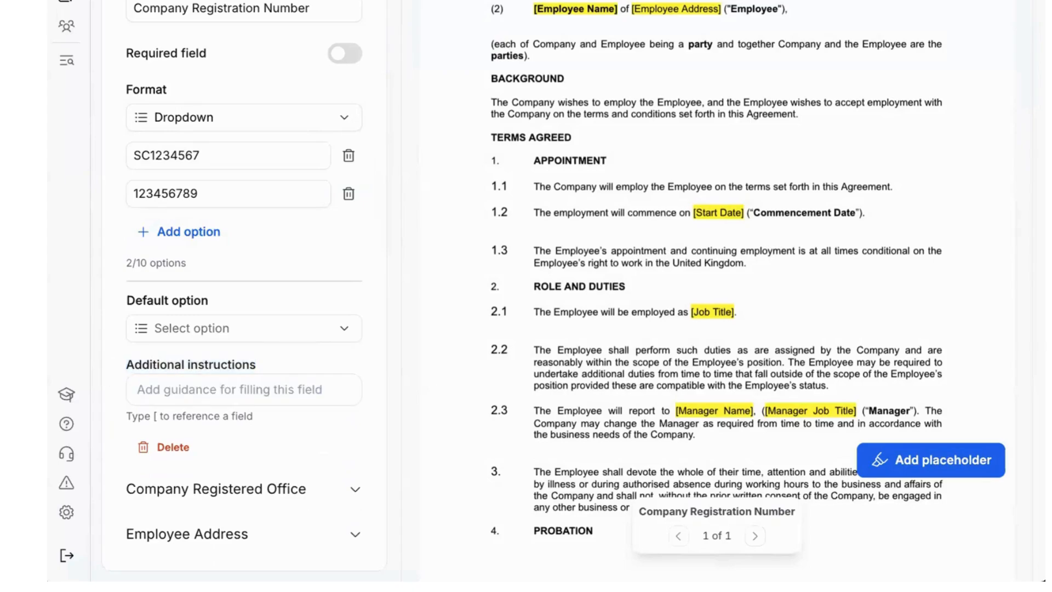
pyautogui.write('Select')
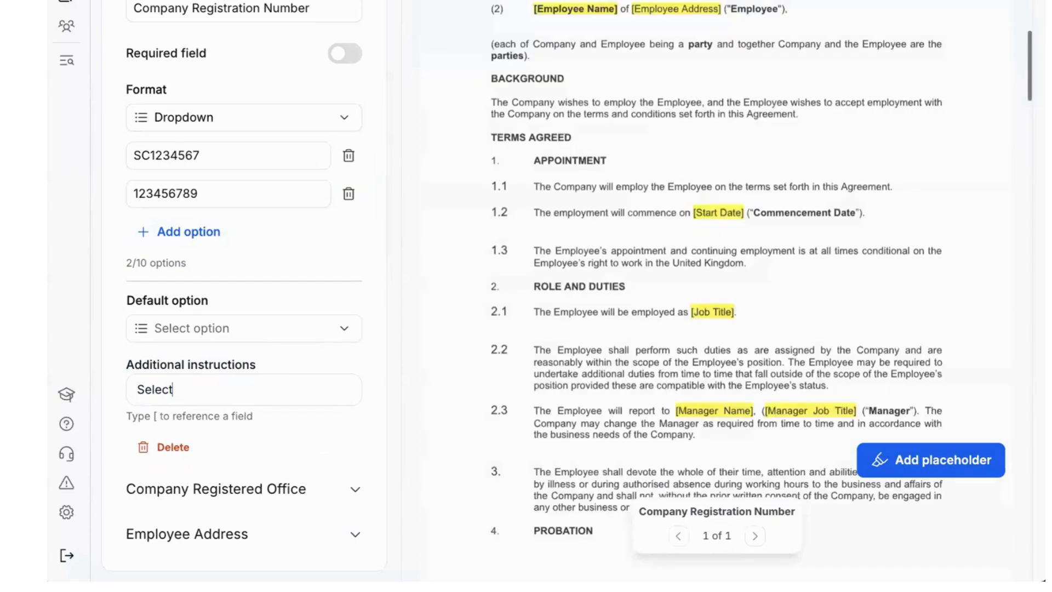
pyautogui.write(' Option')
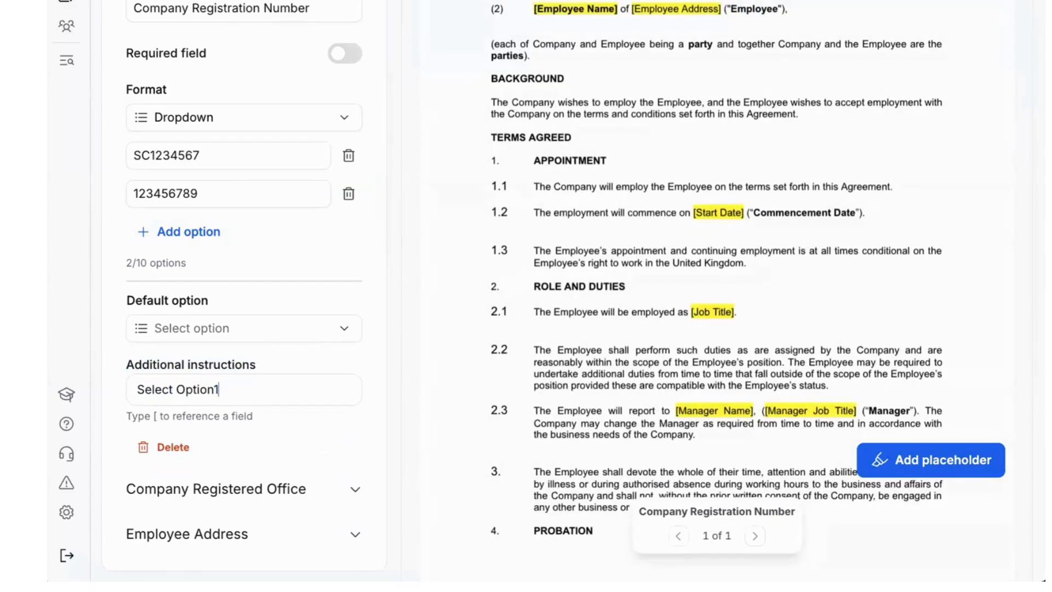
pyautogui.write(' 1 [')
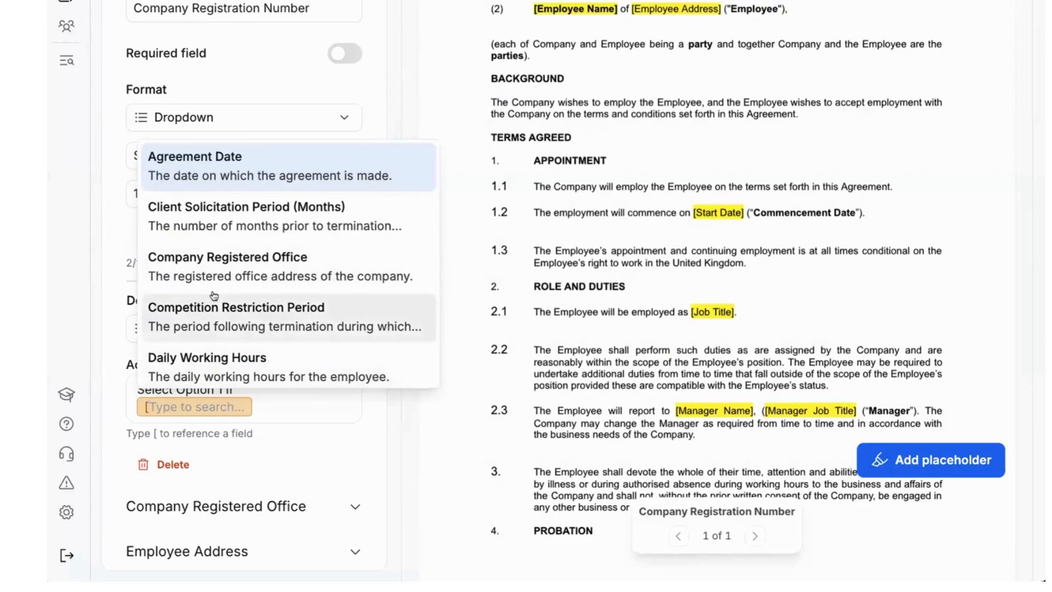
pyautogui.scroll(-1, 217, 293)
pyautogui.scroll(1, 217, 296)
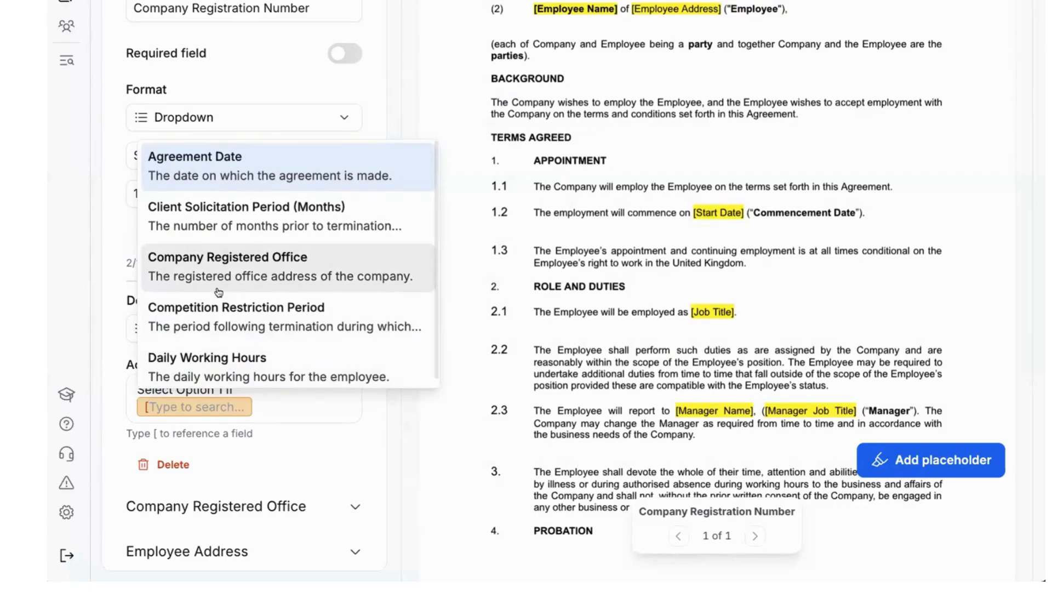
pyautogui.write('gov')
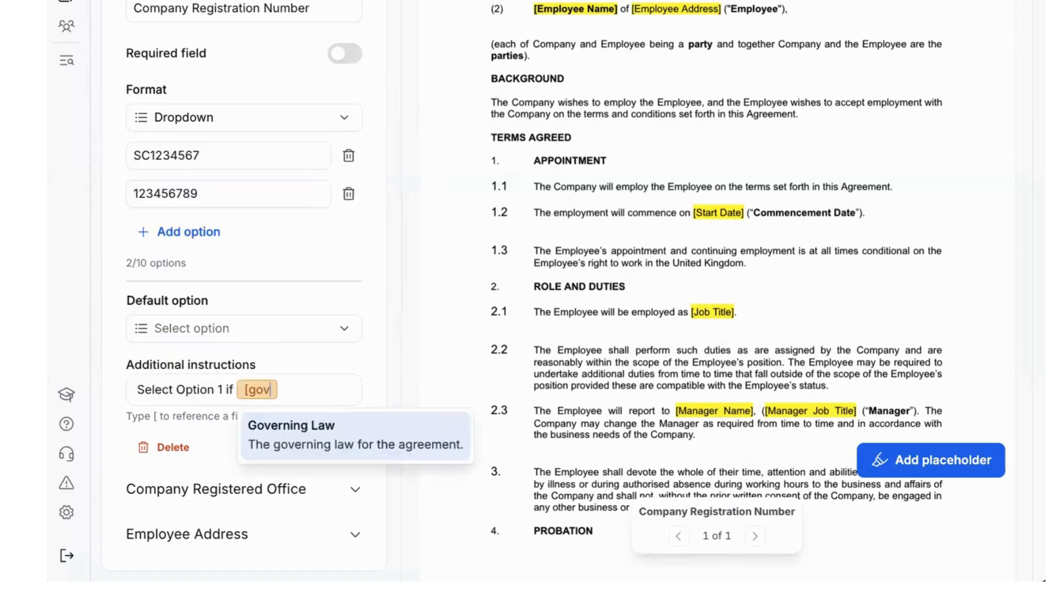
pyautogui.click(280, 433)
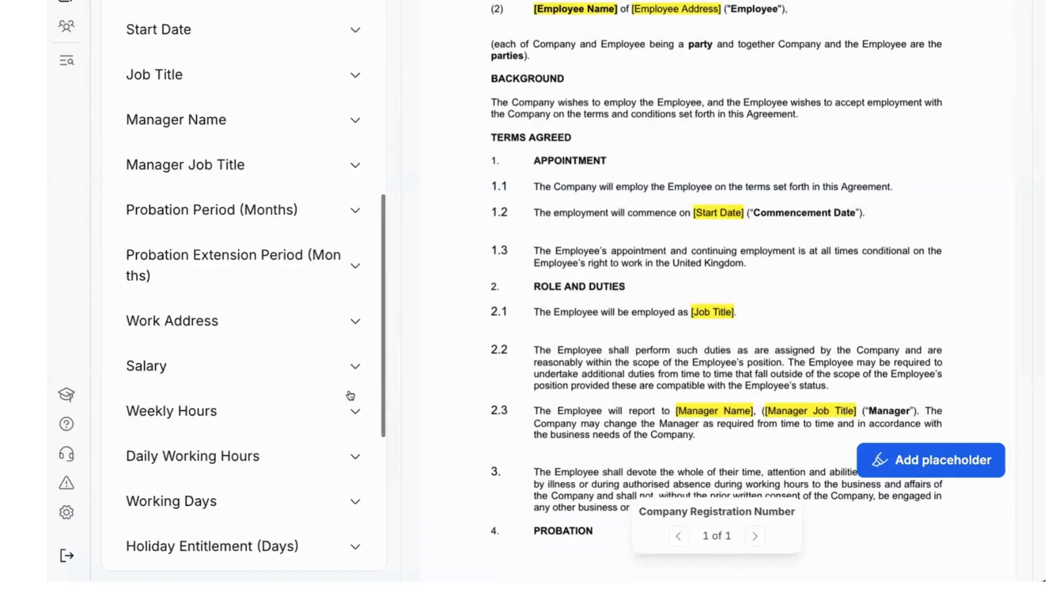
# Complete the first condition in the instructions with "is Scotland." and begin the second sentence with "Select".
pyautogui.write('is Scotla')
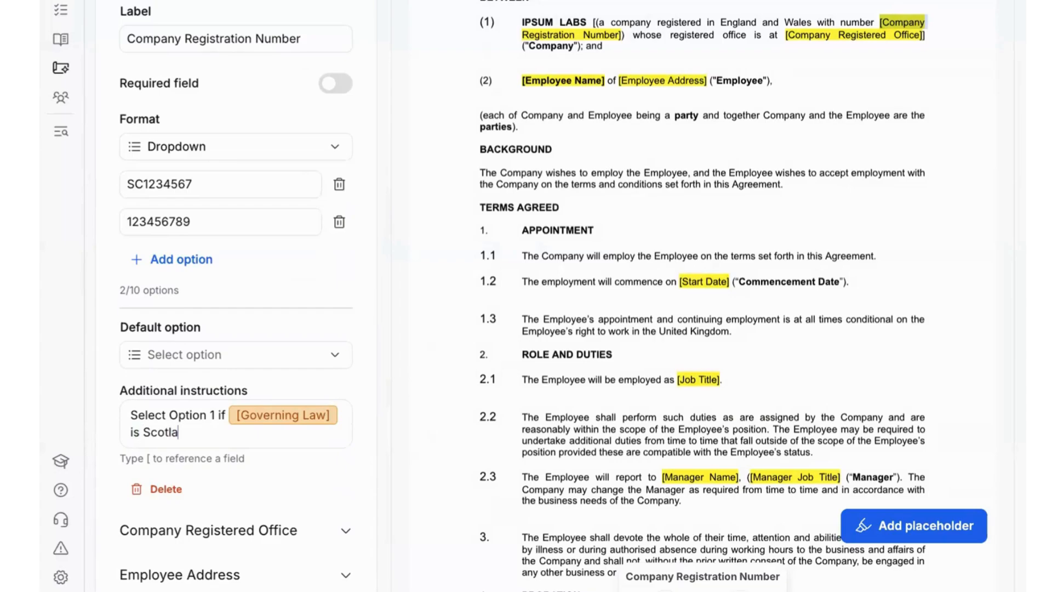
pyautogui.write('nf. Seelection')
pyautogui.press('BackSpace')
pyautogui.press('BackSpace')
pyautogui.press('BackSpace')
pyautogui.press('BackSpace')
pyautogui.press('BackSpace')
pyautogui.press('BackSpace')
pyautogui.press('BackSpace')
pyautogui.press('BackSpace')
pyautogui.write('lect ')
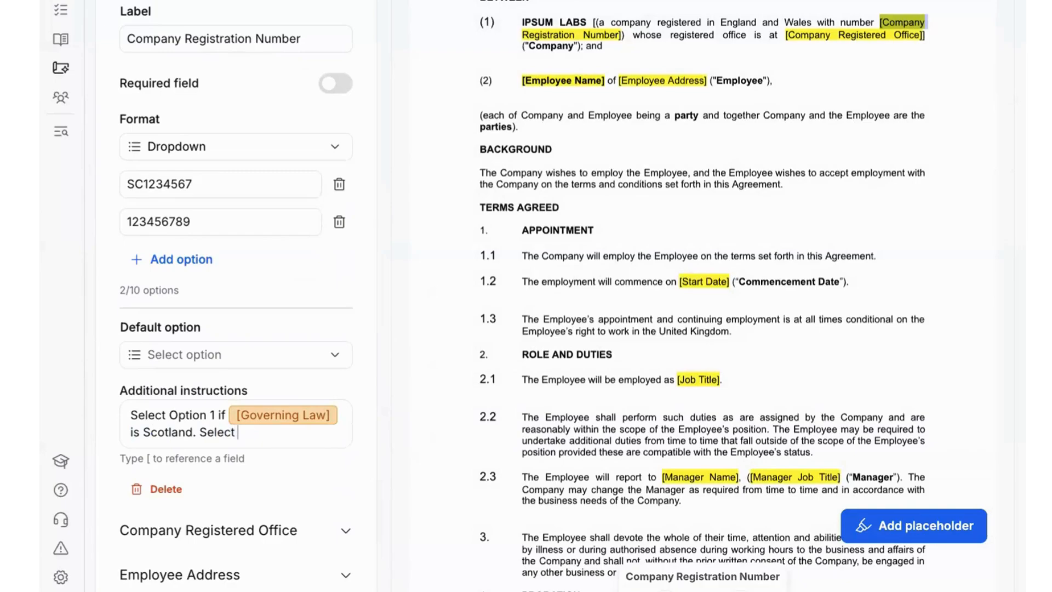
# Finish the second instruction as "Option 2 if [Governing Law] is England.", with Governing Law inserted as a field reference.
pyautogui.write('Option2 if [gov')
pyautogui.click(383, 457)
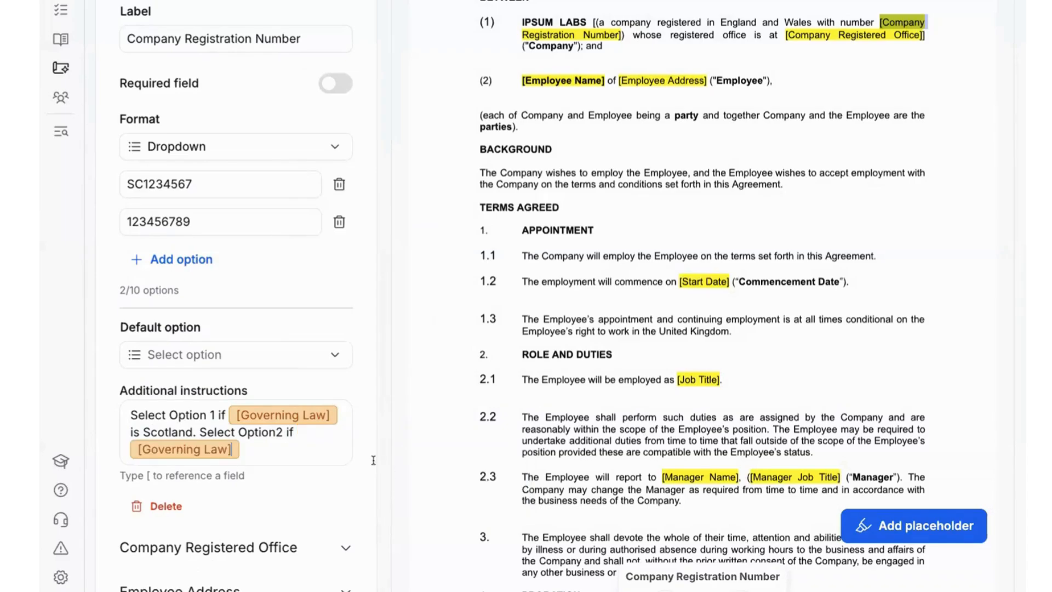
pyautogui.write('n')
pyautogui.click(274, 431)
pyautogui.press('BackSpace')
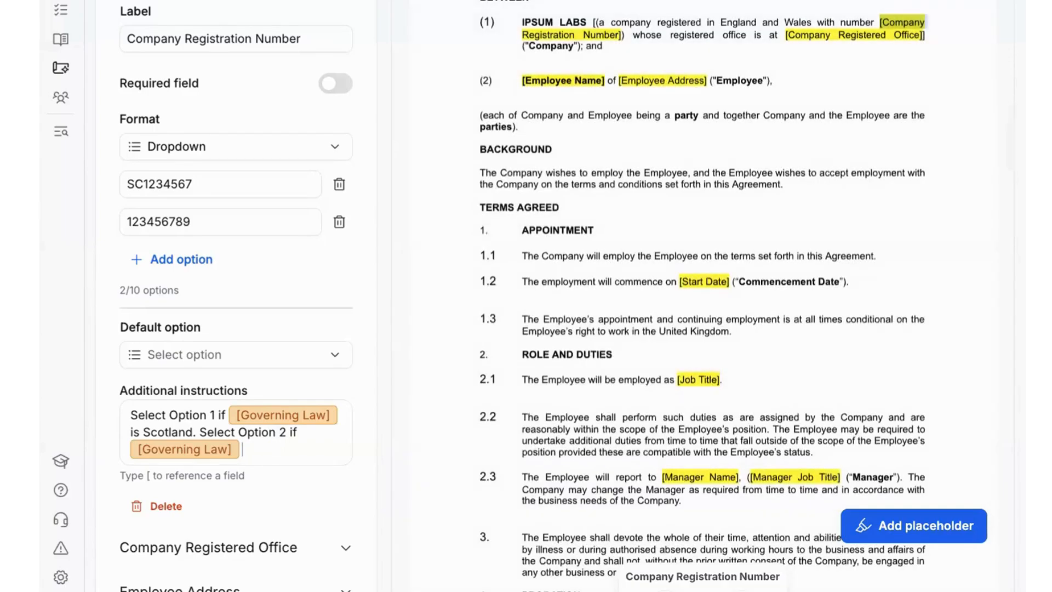
pyautogui.write('is England.')
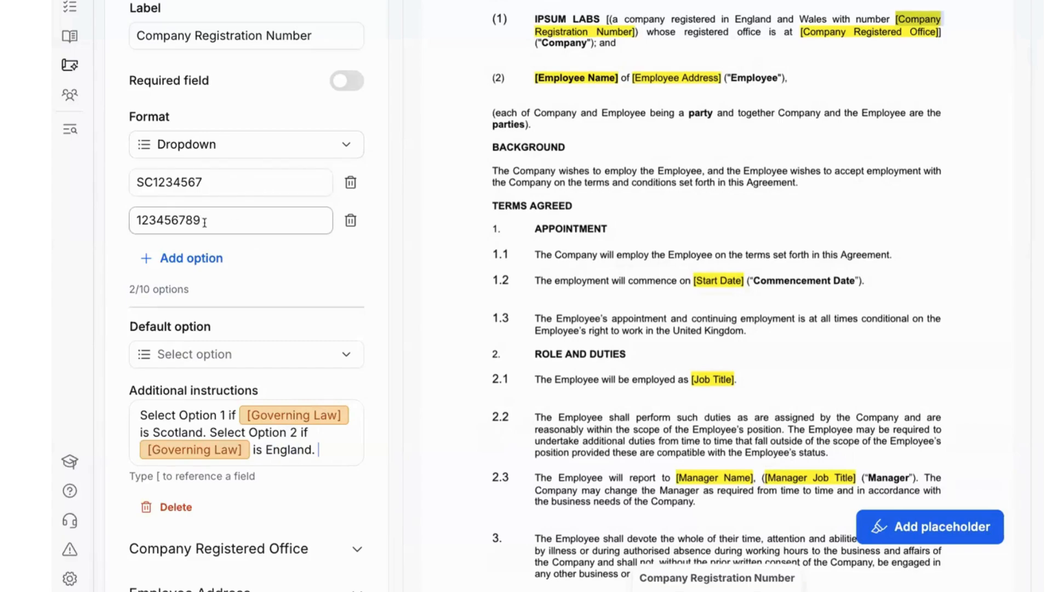
# Review the Company Registration Number field's dropdown options and instructions alongside its placeholder in the agreement.
pyautogui.scroll(-1, 252, 474)
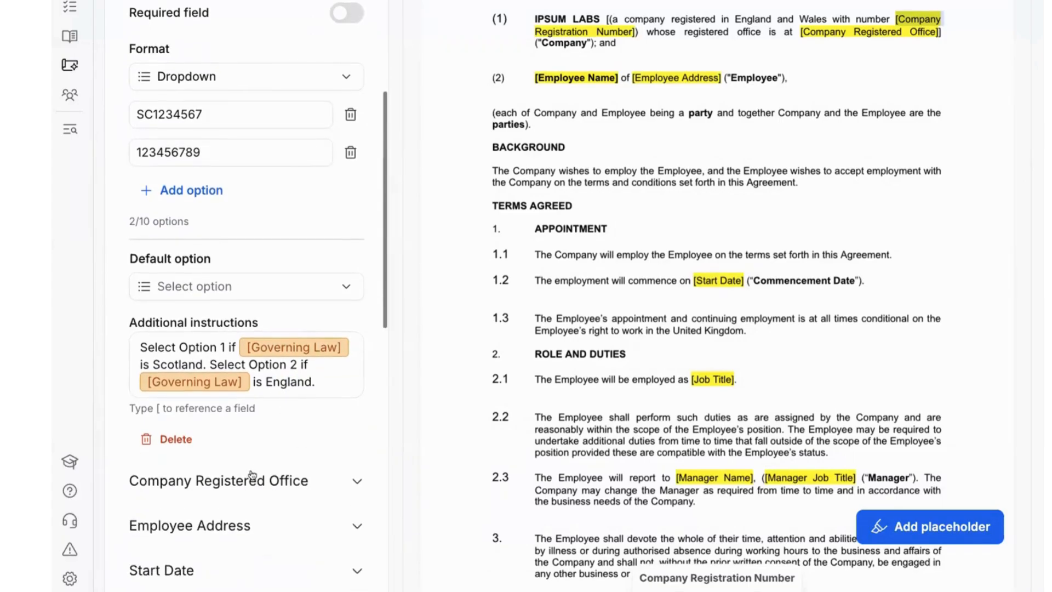
pyautogui.click(252, 474)
pyautogui.scroll(4, 257, 255)
pyautogui.click(211, 167)
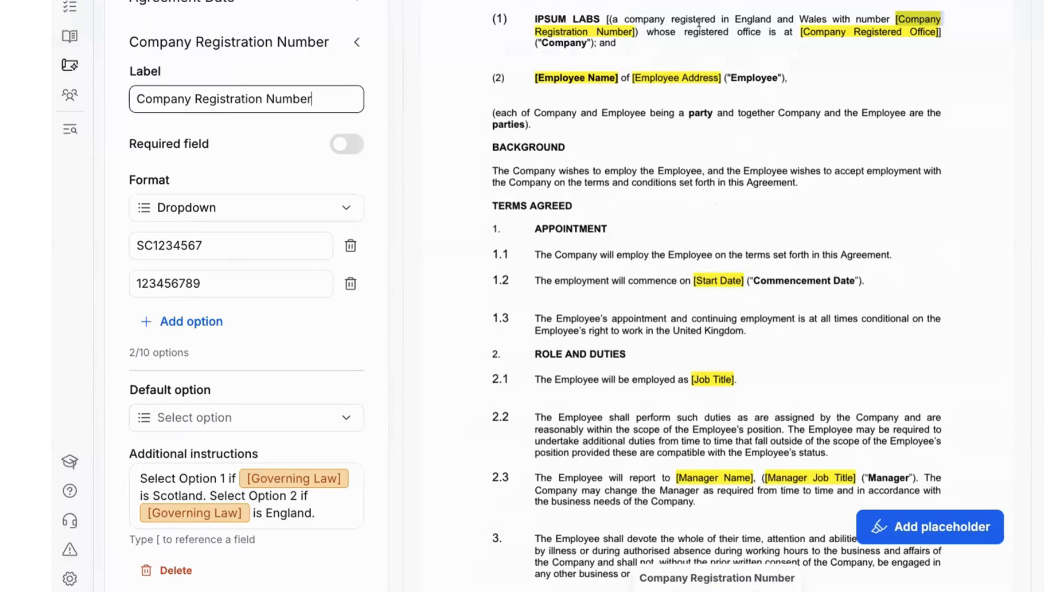
pyautogui.scroll(-2, 787, 151)
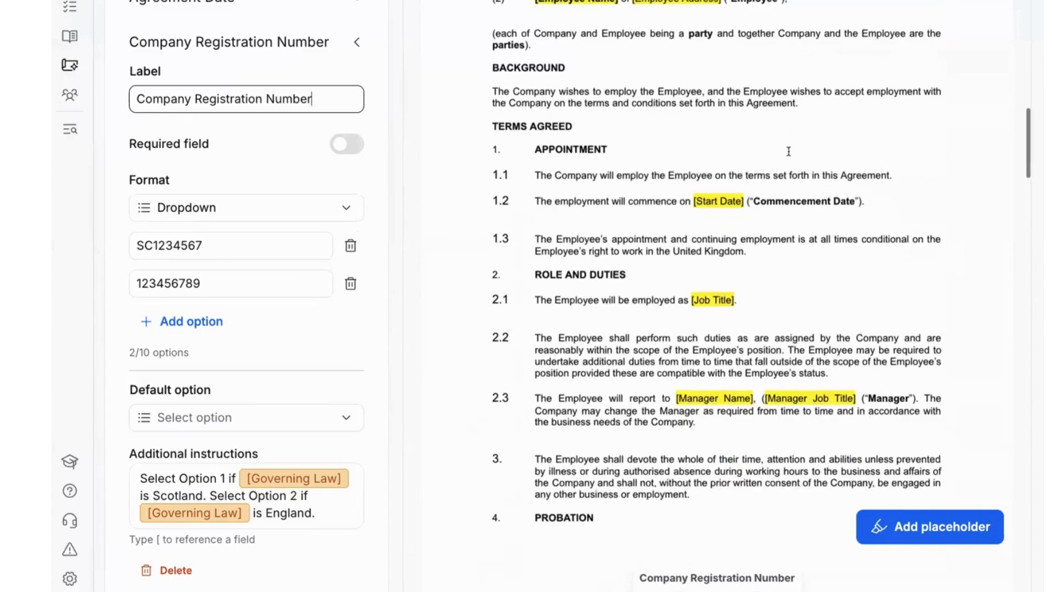
pyautogui.scroll(3, 776, 169)
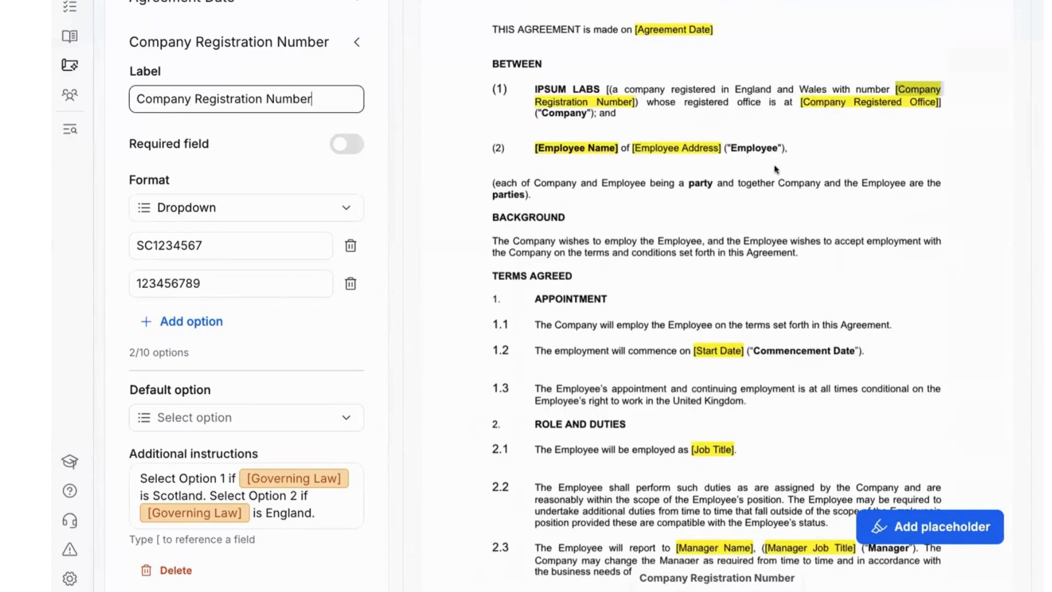
pyautogui.scroll(-8, 359, 296)
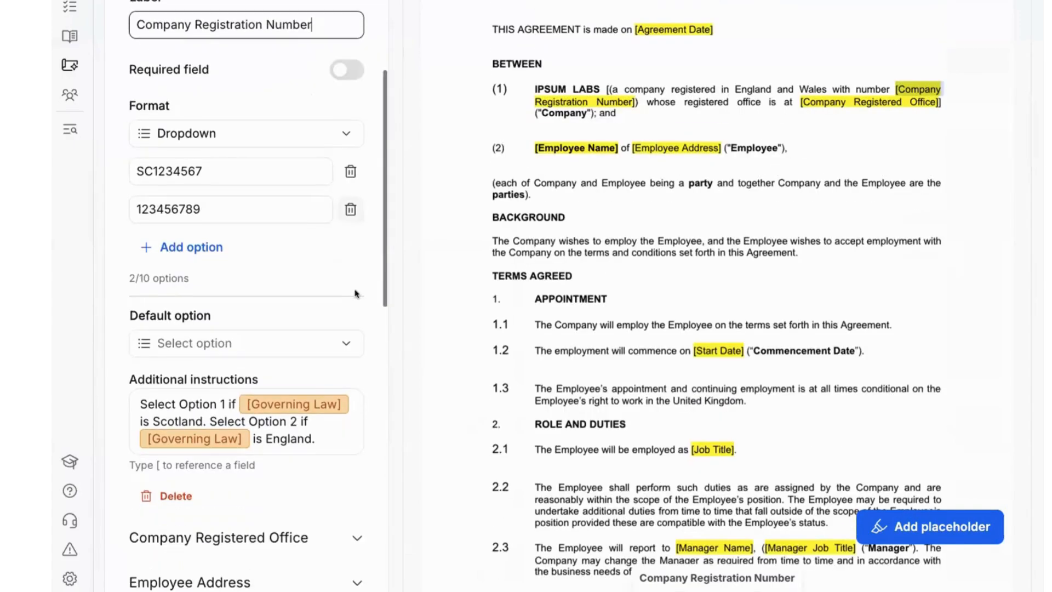
pyautogui.scroll(7, 355, 293)
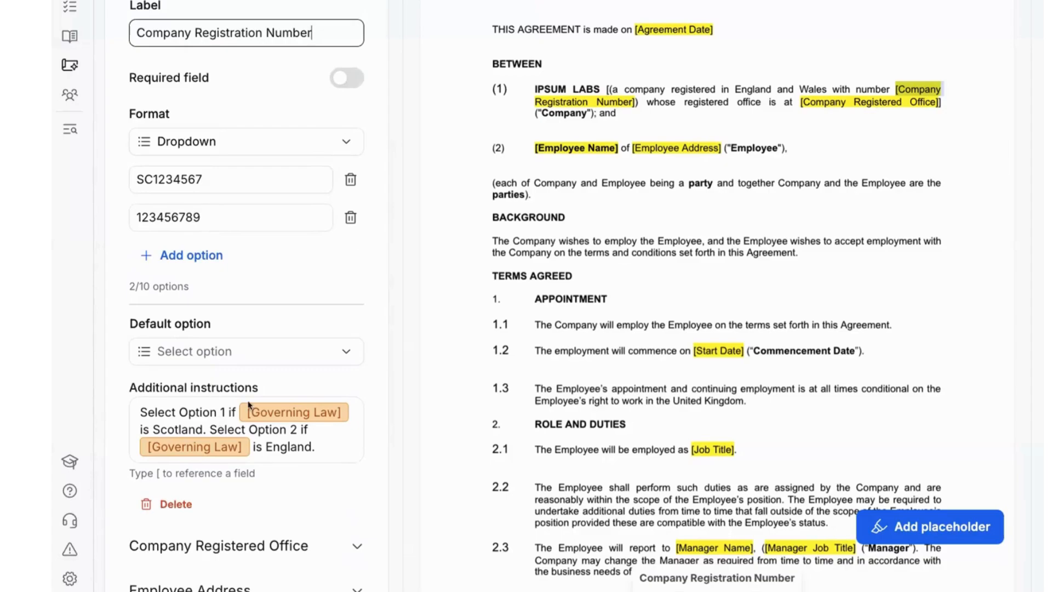
pyautogui.scroll(-4, 248, 404)
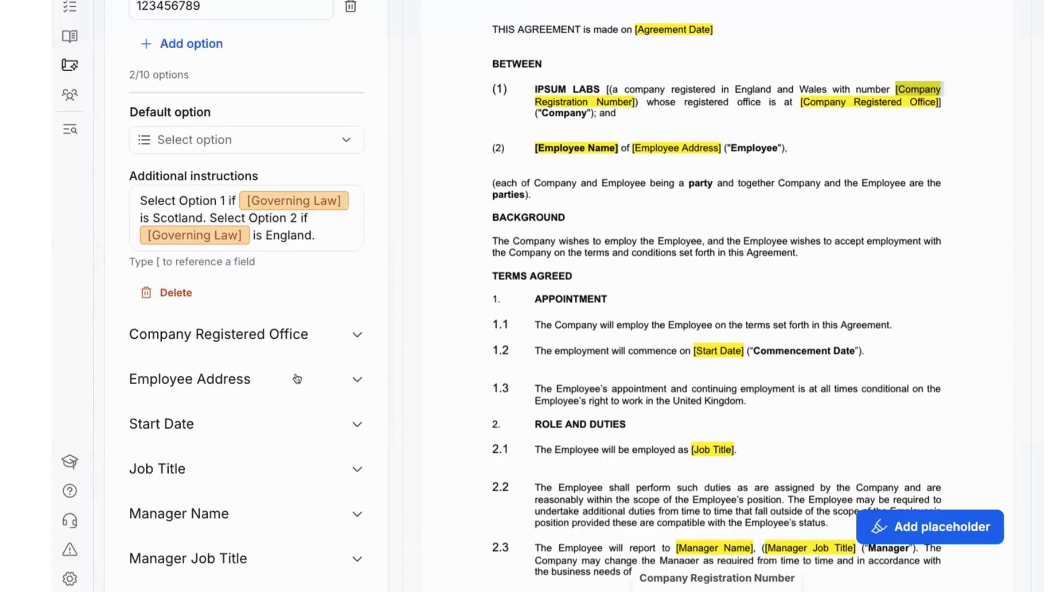
# Open the Probation Extension Period (Months) field and view its format and additional instructions.
pyautogui.scroll(-3, 297, 378)
pyautogui.click(204, 475)
pyautogui.scroll(-6, 270, 296)
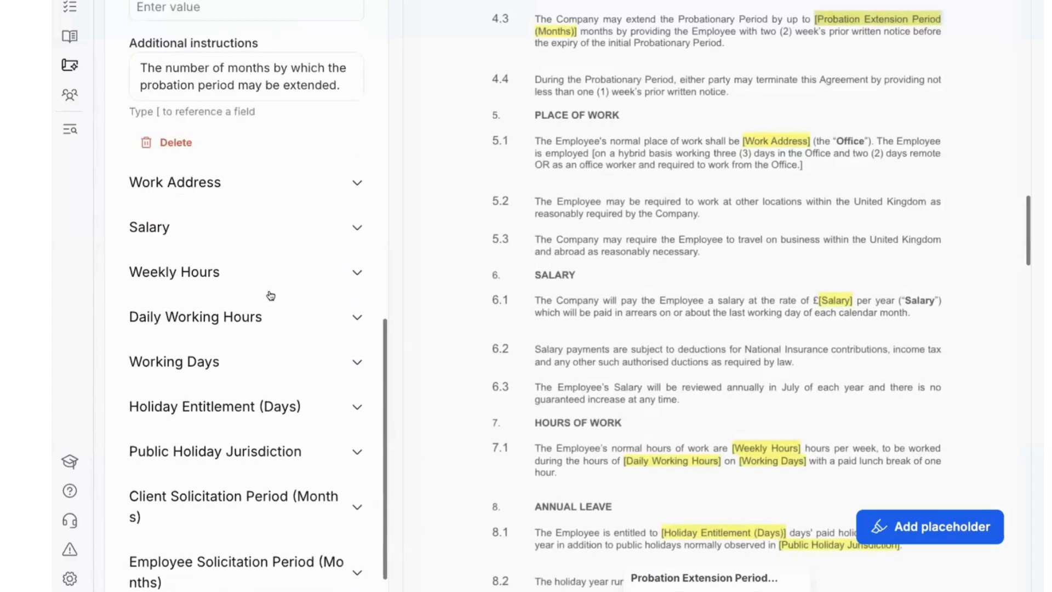
pyautogui.scroll(3, 216, 203)
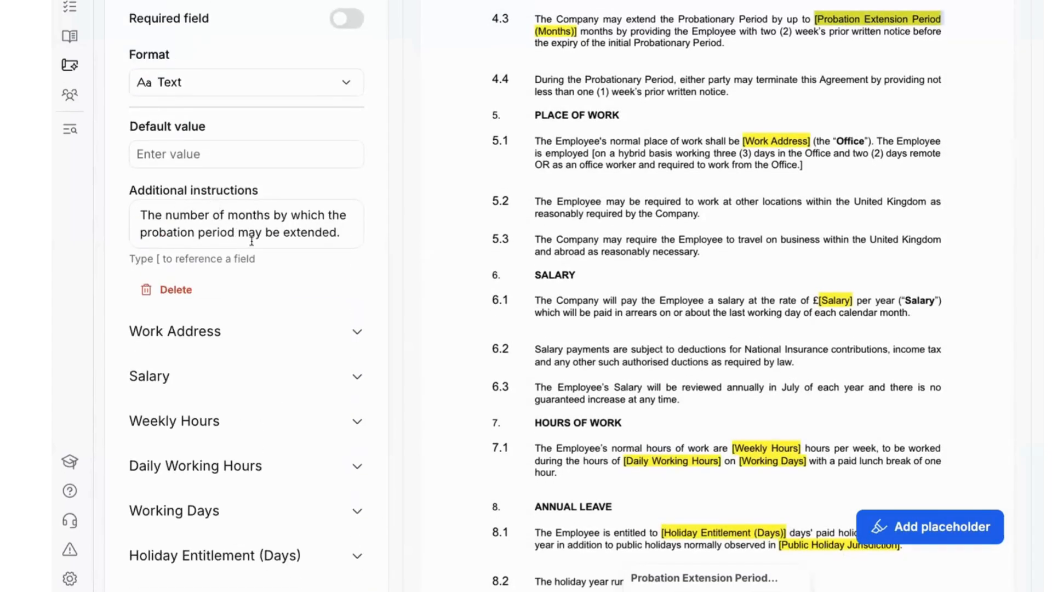
# Look through the input field list around Probation Extension Period (Months) and the highlighted placeholders in the agreement's opening clauses.
pyautogui.scroll(2, 248, 207)
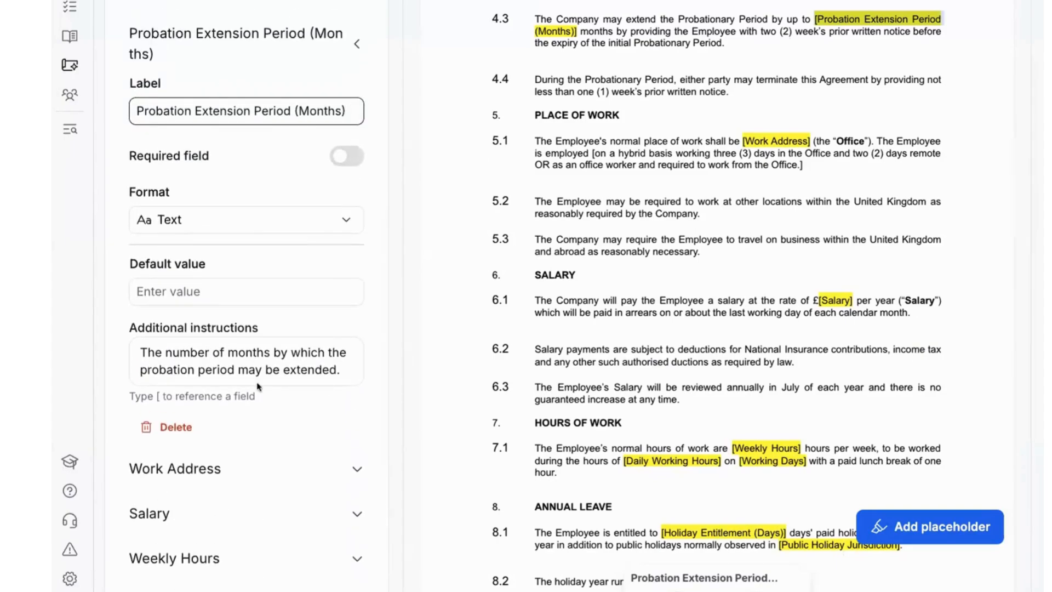
pyautogui.scroll(-2, 247, 380)
pyautogui.scroll(-6, 246, 380)
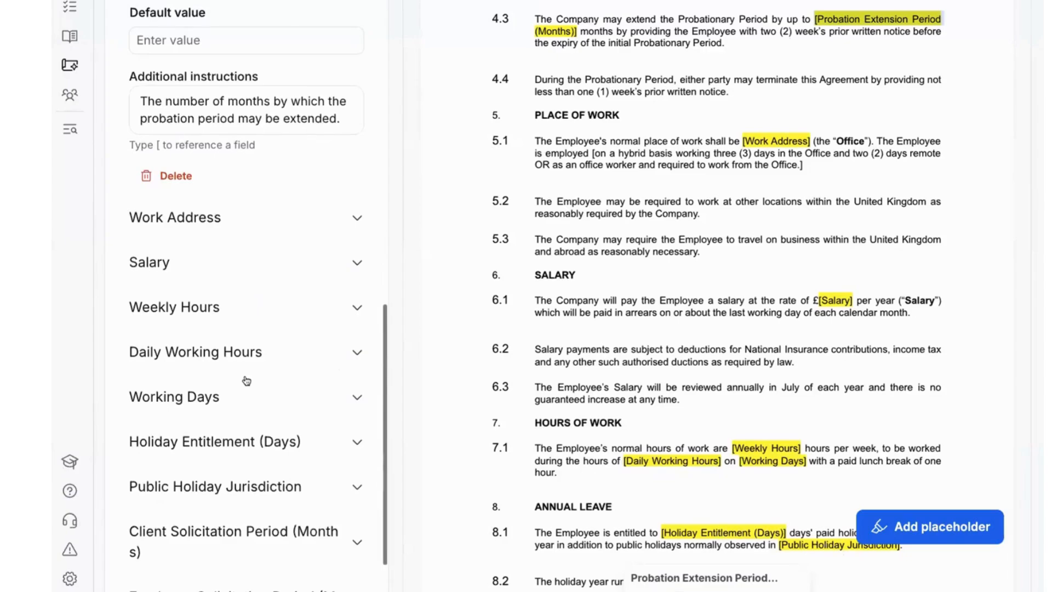
pyautogui.scroll(13, 245, 381)
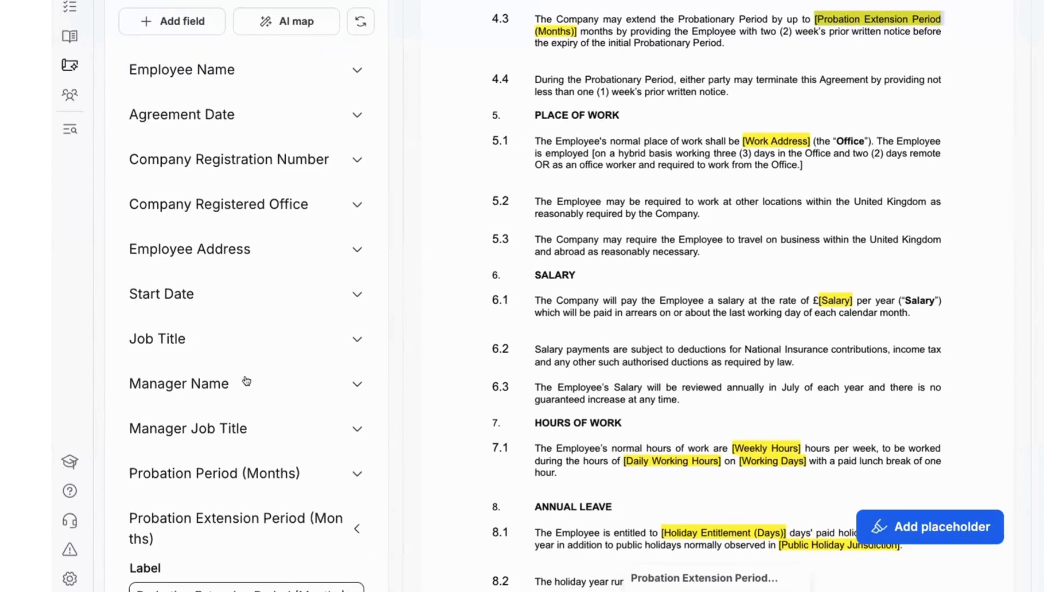
pyautogui.scroll(10, 893, 283)
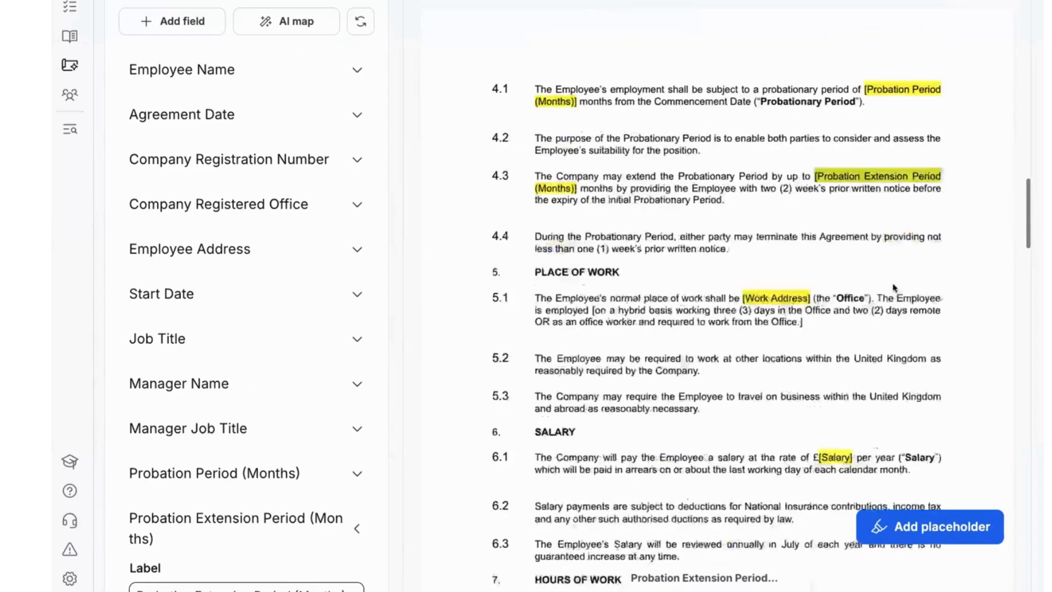
pyautogui.scroll(6, 893, 283)
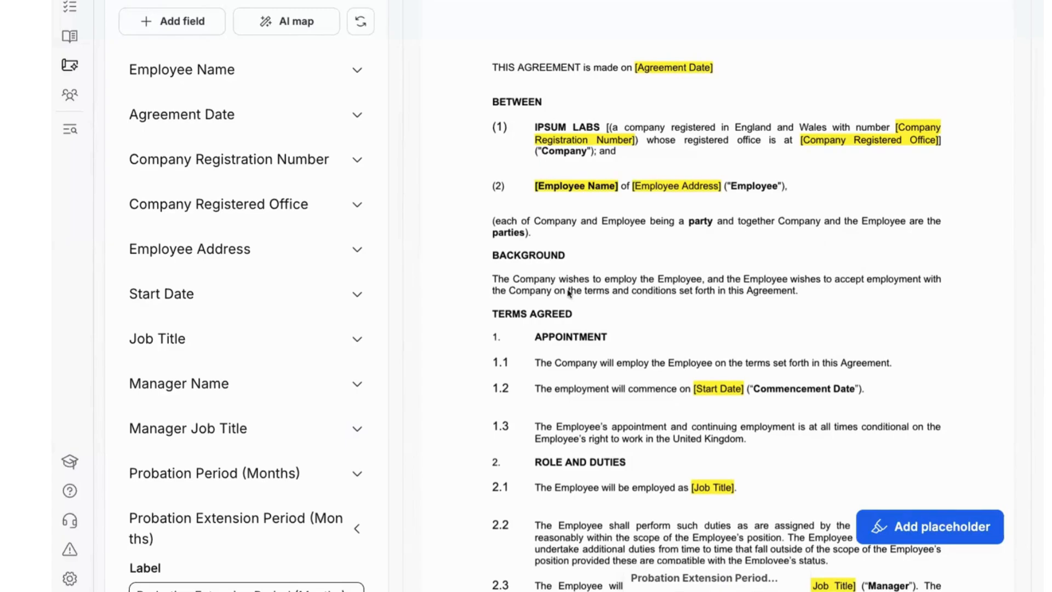
pyautogui.scroll(-1, 570, 298)
pyautogui.scroll(-2, 304, 377)
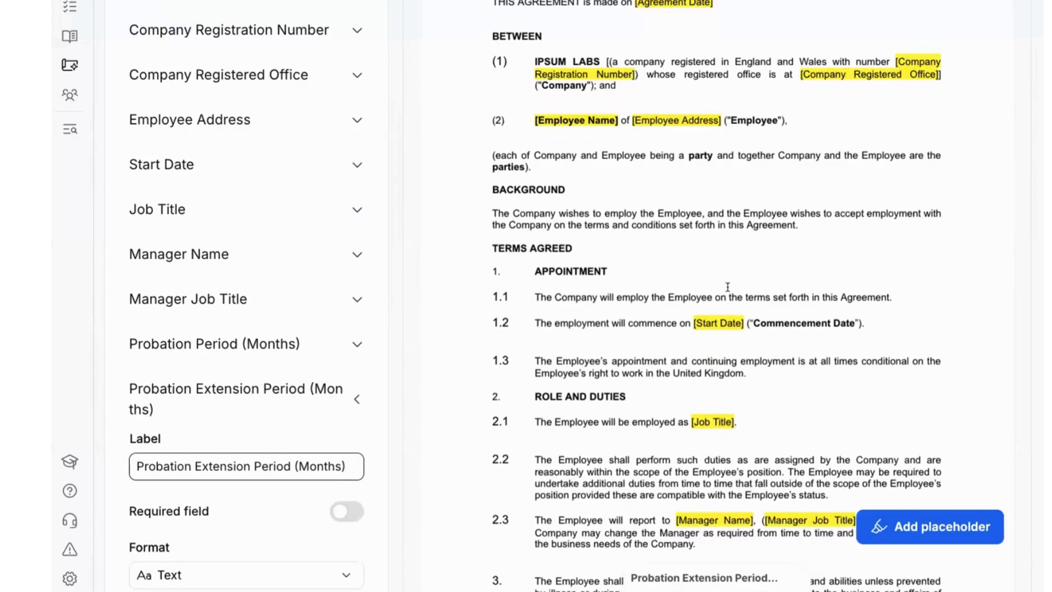
pyautogui.scroll(3, 728, 288)
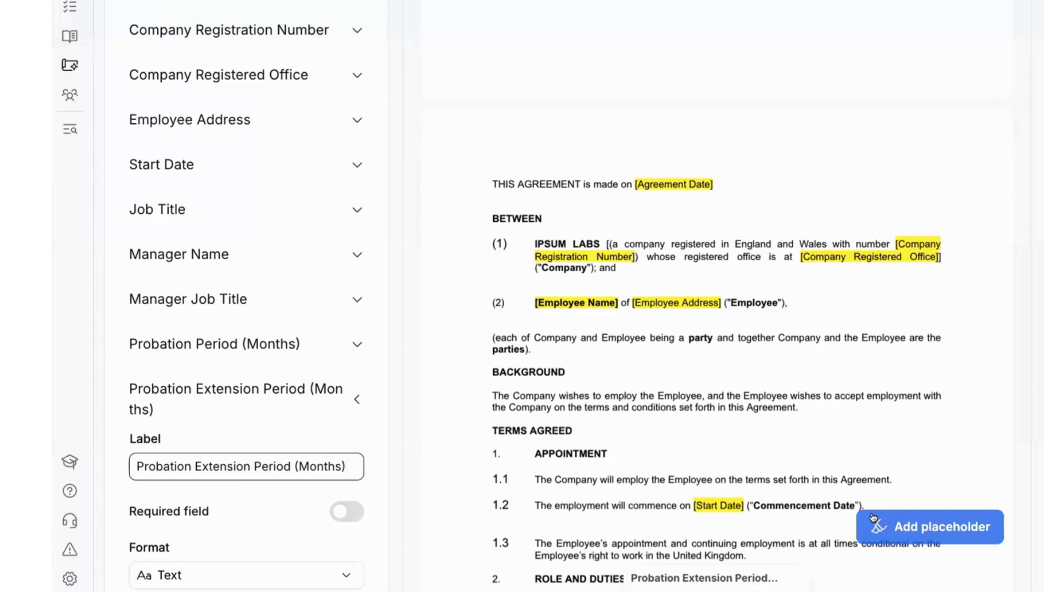
# Read through the employment agreement from its cover page to the annual leave clauses and examine the highlighted placeholders.
pyautogui.scroll(-3, 831, 425)
pyautogui.scroll(-6, 831, 425)
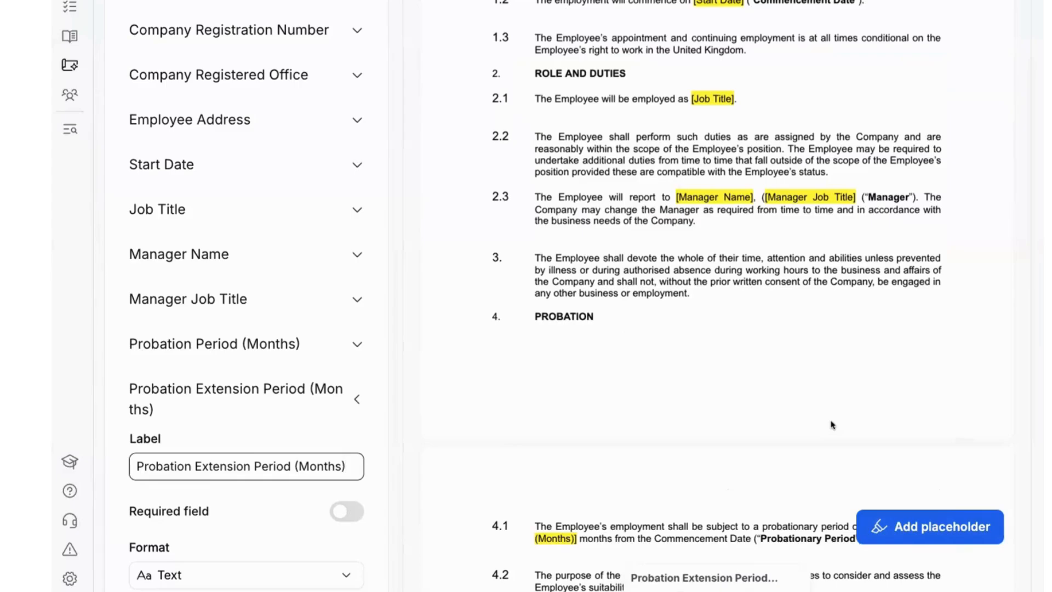
pyautogui.scroll(-10, 831, 424)
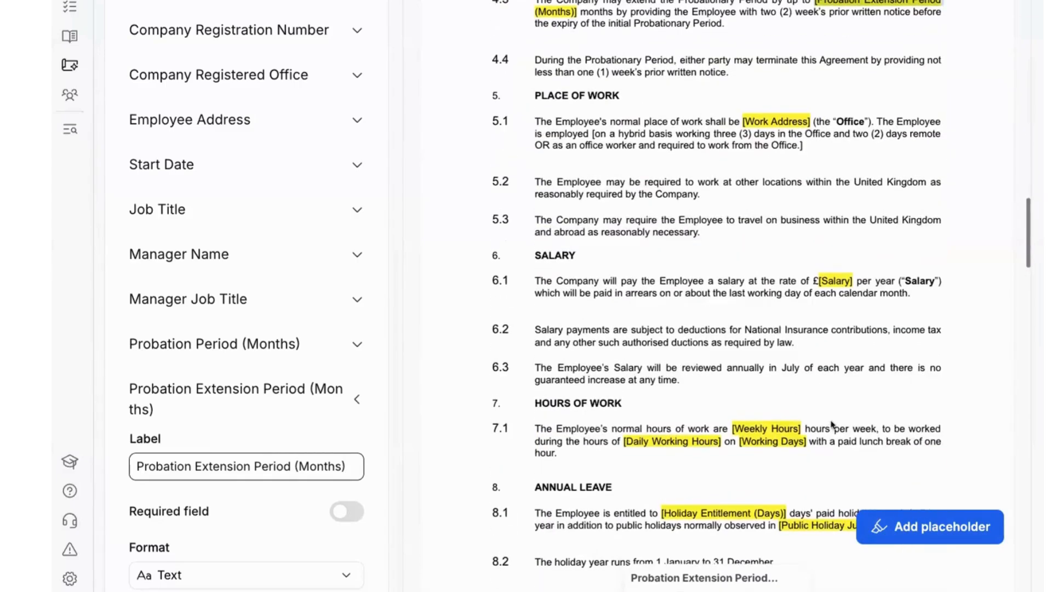
pyautogui.scroll(15, 831, 425)
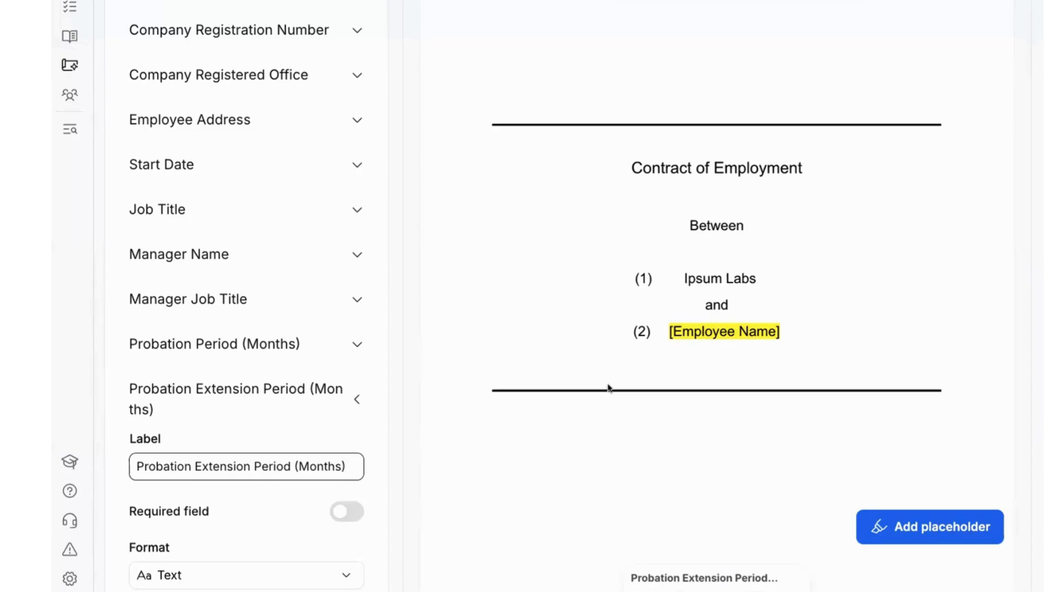
pyautogui.scroll(-5, 608, 387)
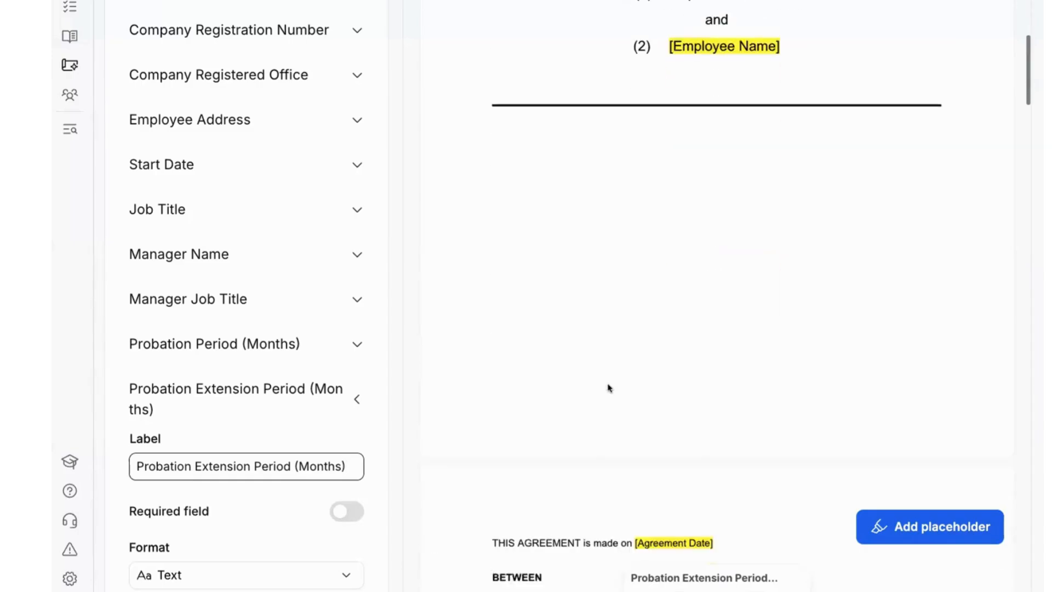
pyautogui.scroll(-4, 607, 387)
pyautogui.scroll(-12, 608, 387)
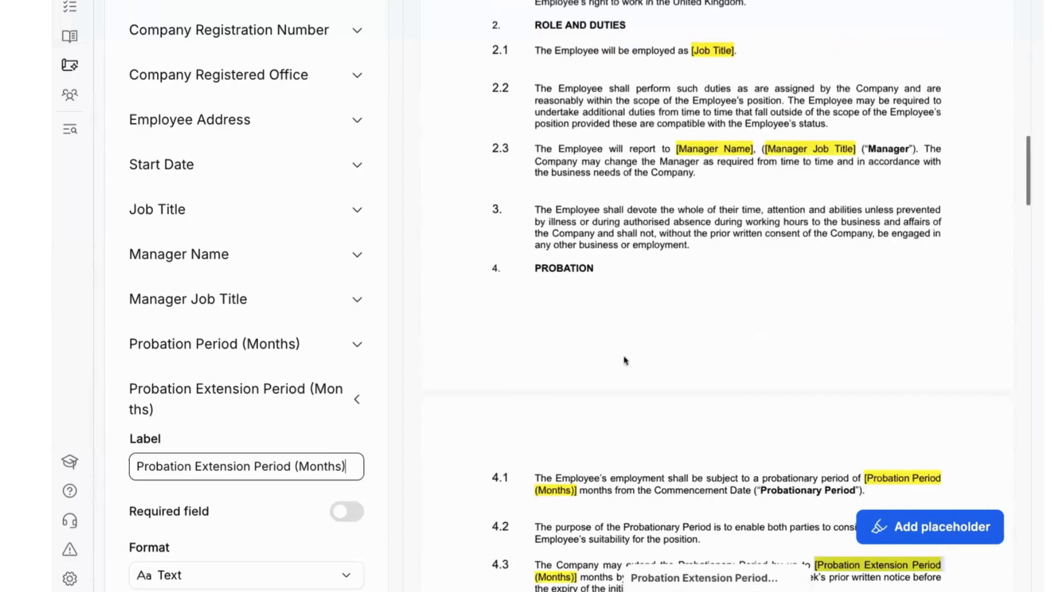
pyautogui.scroll(-10, 450, 243)
pyautogui.scroll(-1, 450, 244)
pyautogui.scroll(12, 450, 244)
pyautogui.scroll(5, 450, 244)
pyautogui.scroll(-14, 450, 244)
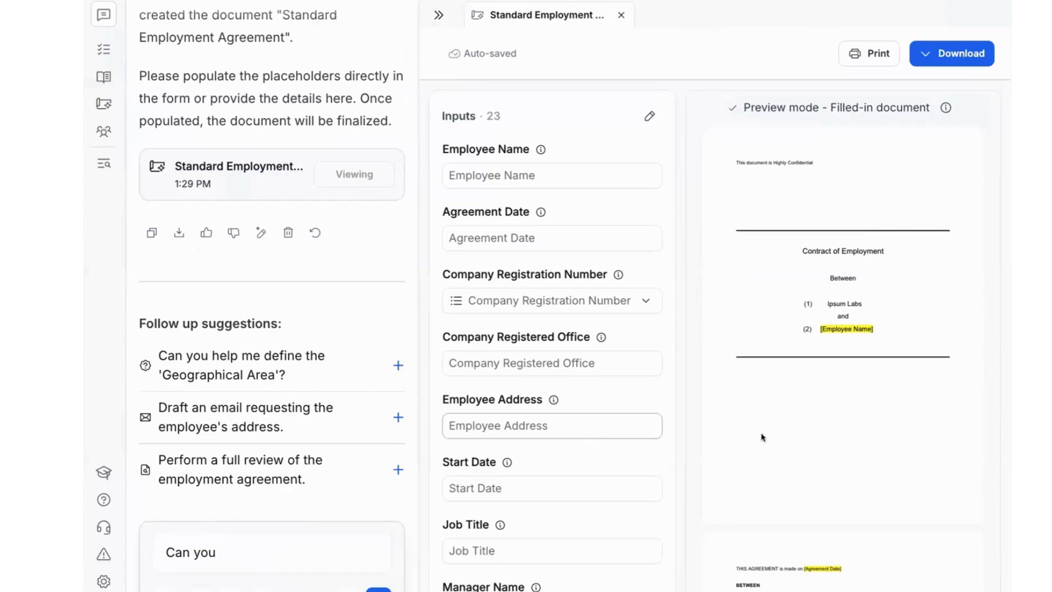
# Examine the filled-in document preview of the Standard Employment Agreement down to its post-termination obligations.
pyautogui.scroll(-10, 762, 436)
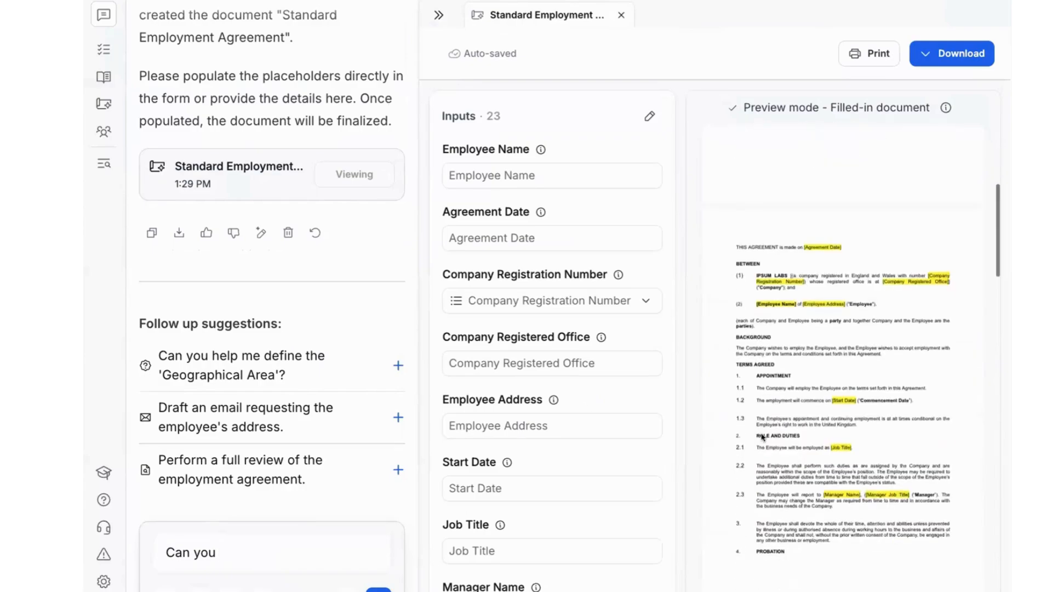
pyautogui.scroll(-4, 763, 437)
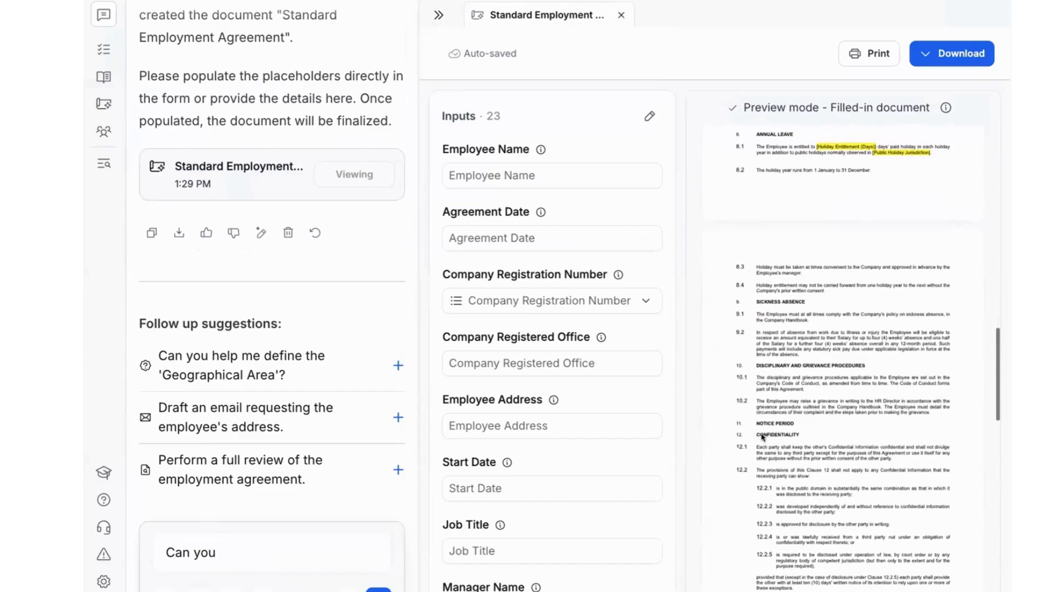
pyautogui.scroll(-3, 761, 433)
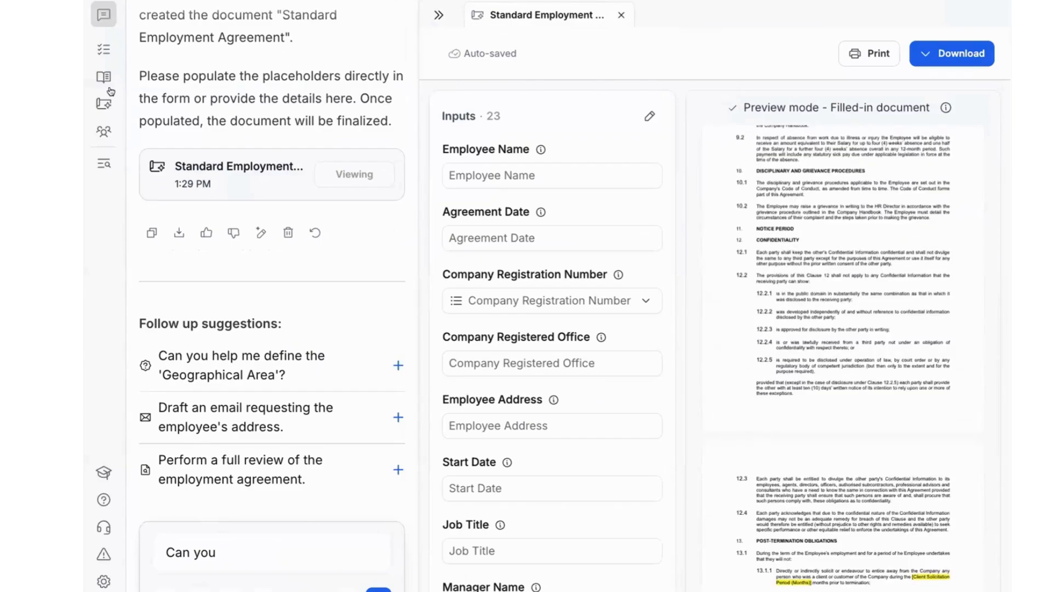
# Search the blueprint library for "NDA" and open the One-way NDA blueprint.
pyautogui.click(104, 106)
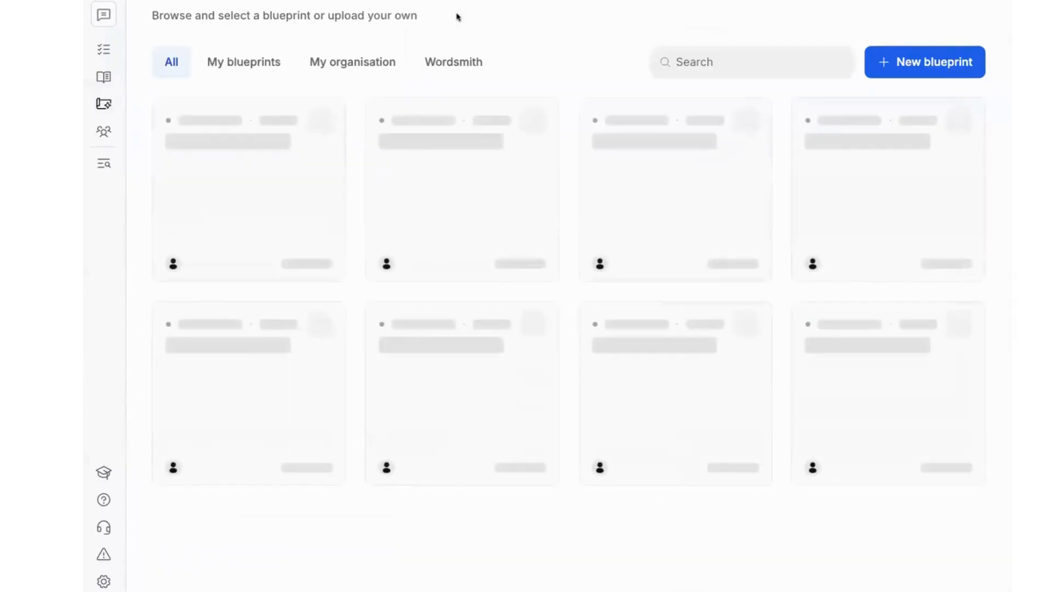
pyautogui.click(747, 66)
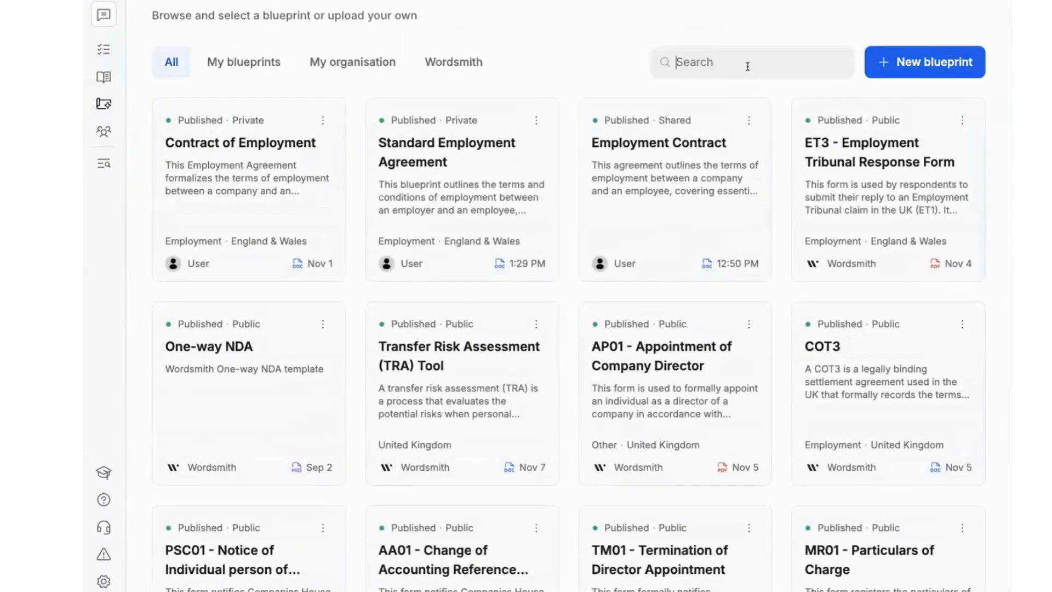
pyautogui.write('NDA')
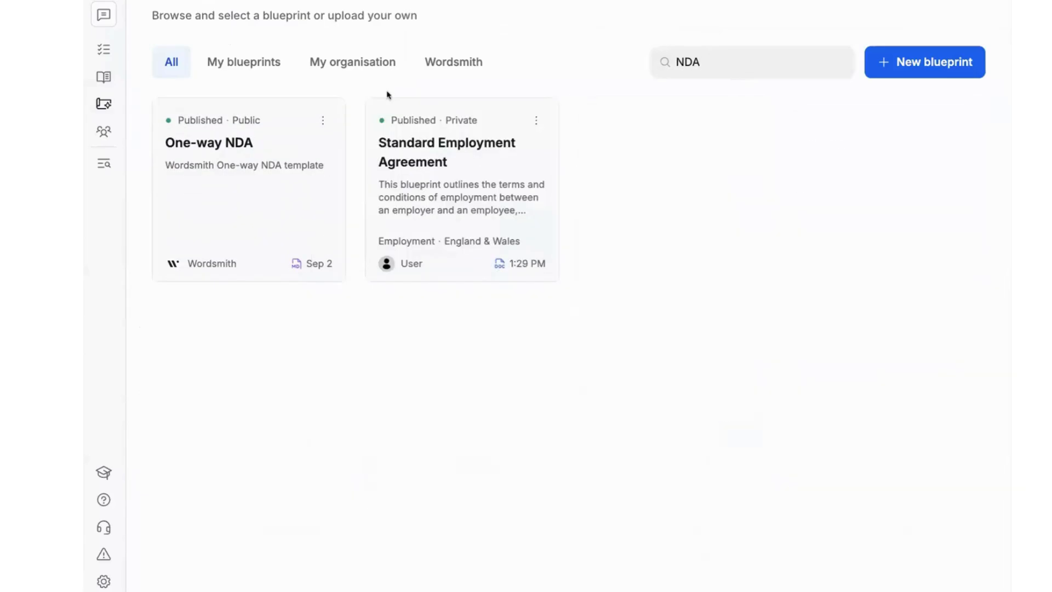
pyautogui.click(284, 159)
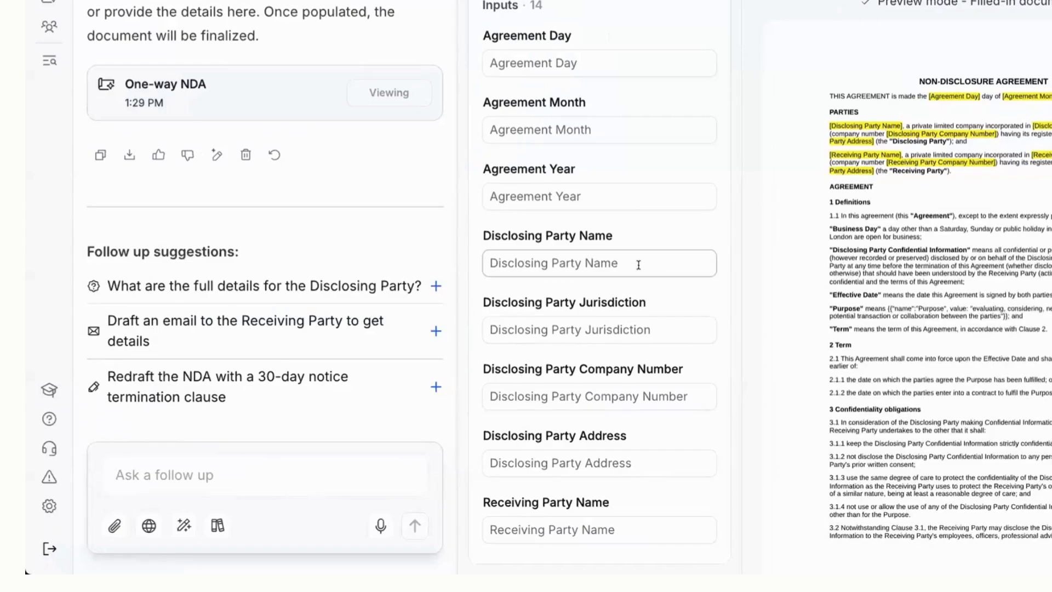
# Send the chat request "Can you update so the disclosing party is Wordsmith AI and look up the address to fill that in too?".
pyautogui.write('Can you upda')
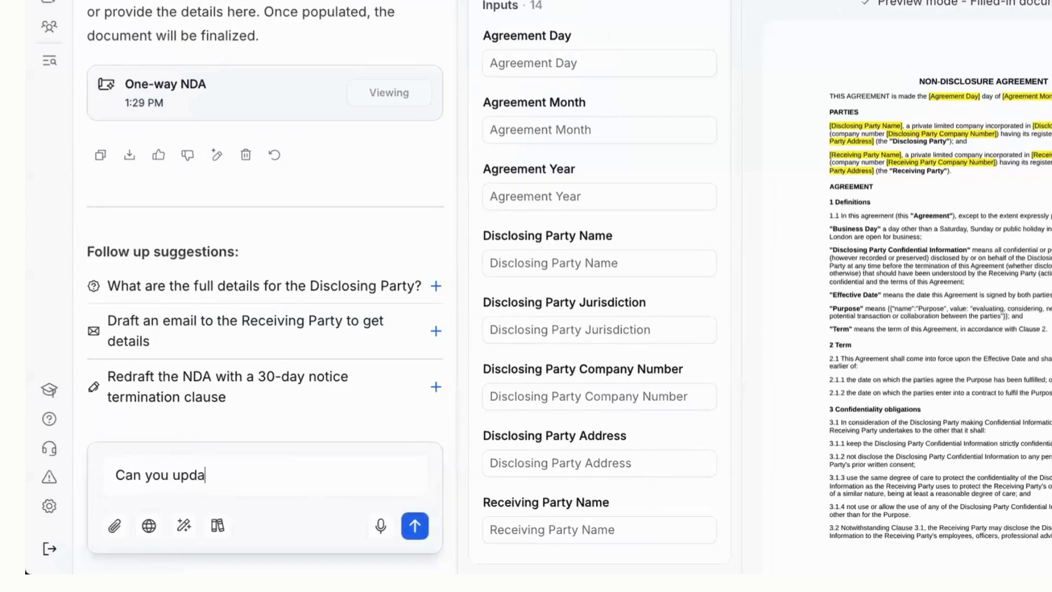
pyautogui.write('te so the disclosing par')
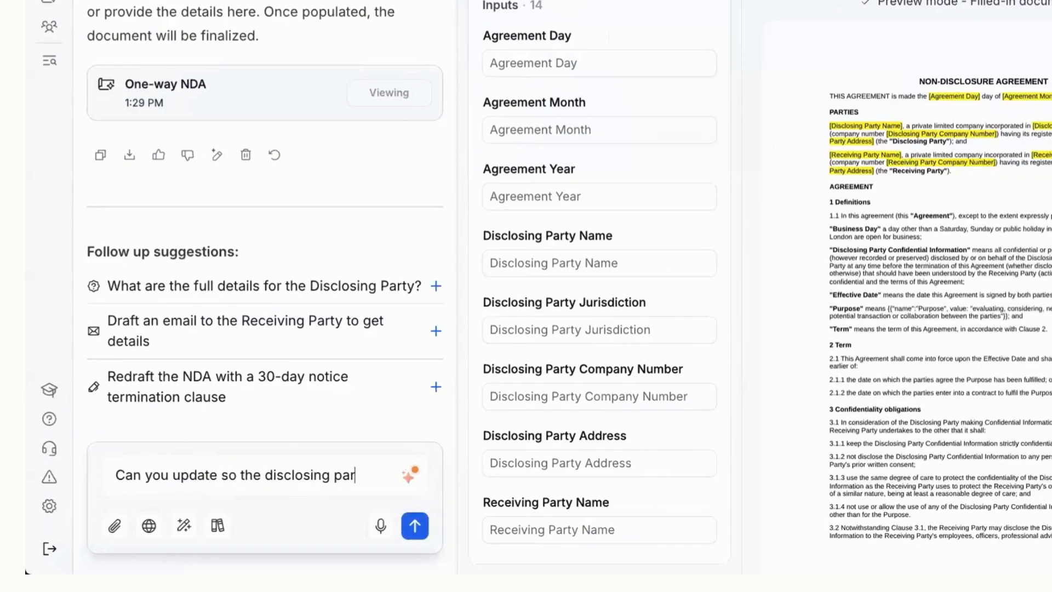
pyautogui.write('ty is Wordsmith AI and ')
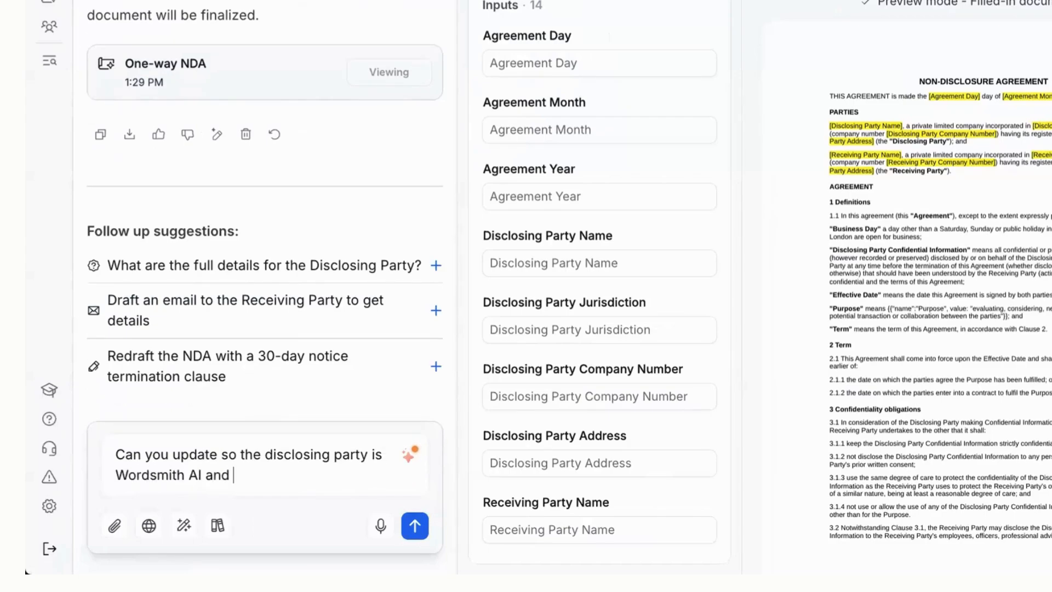
pyautogui.write('look up the address to ')
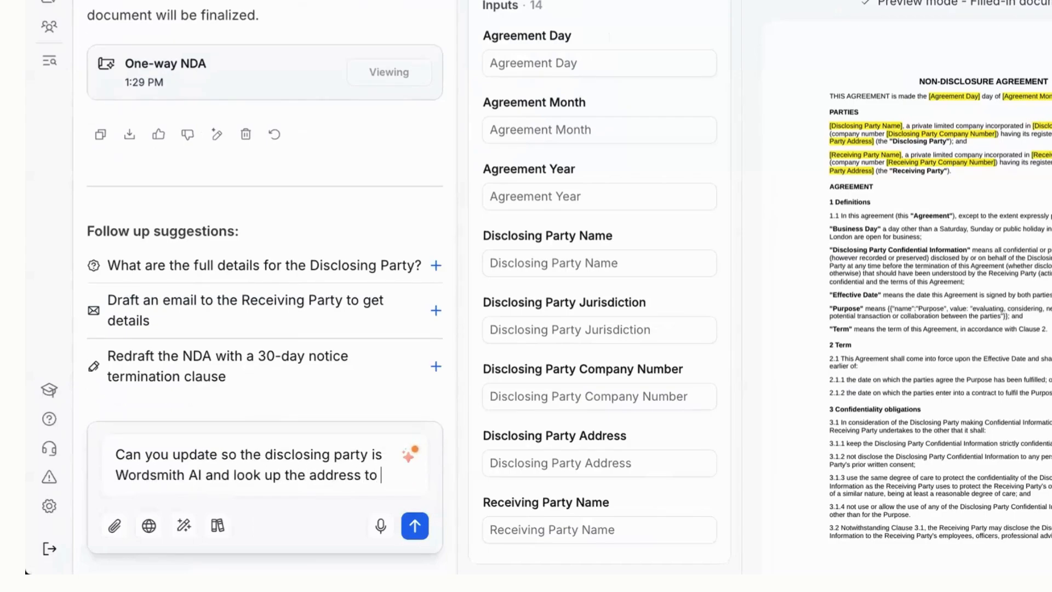
pyautogui.write('fill that in too?')
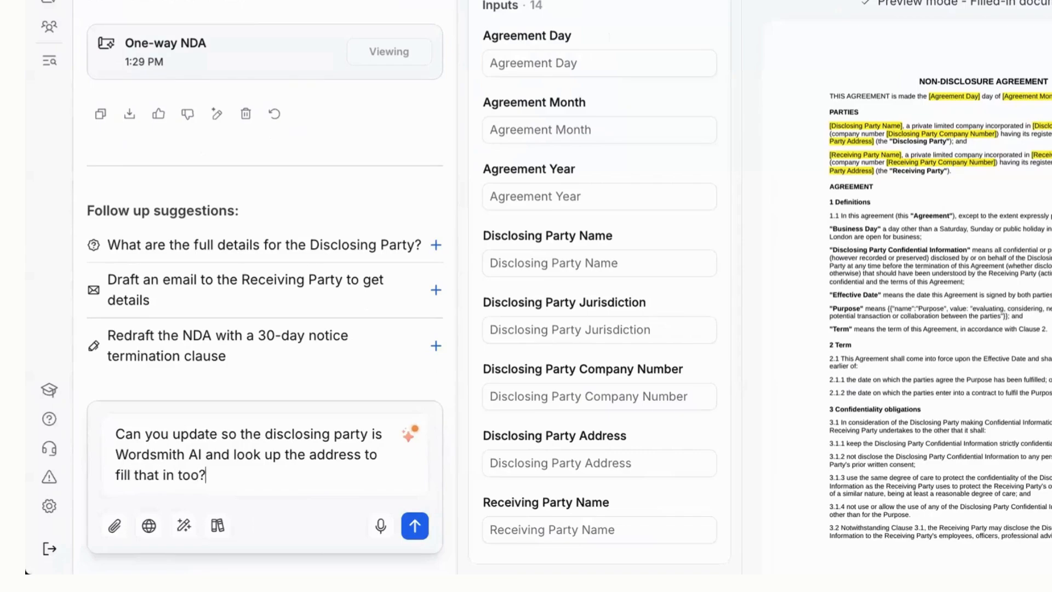
pyautogui.press('Return')
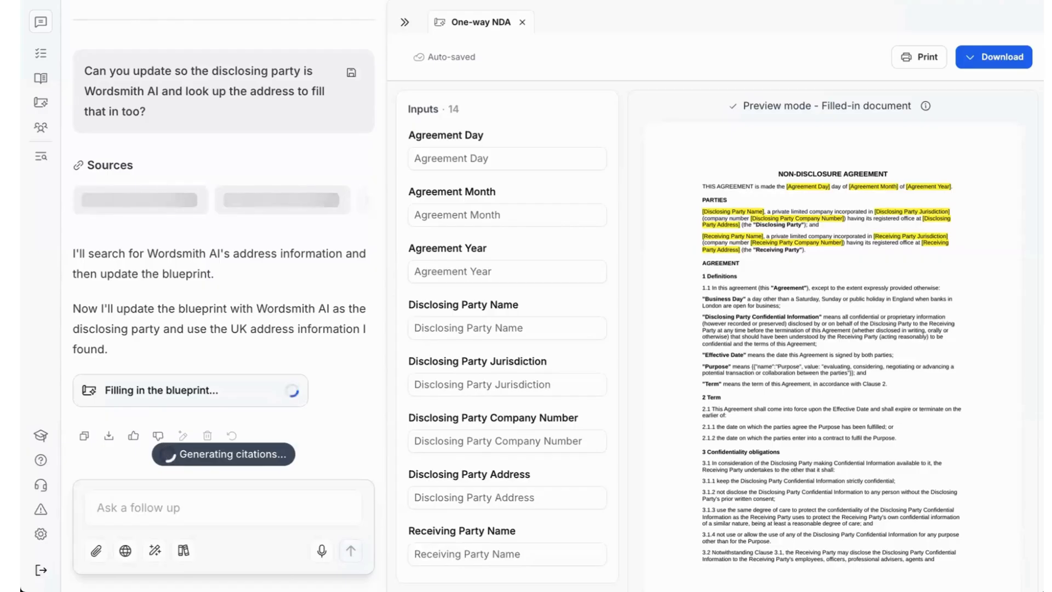